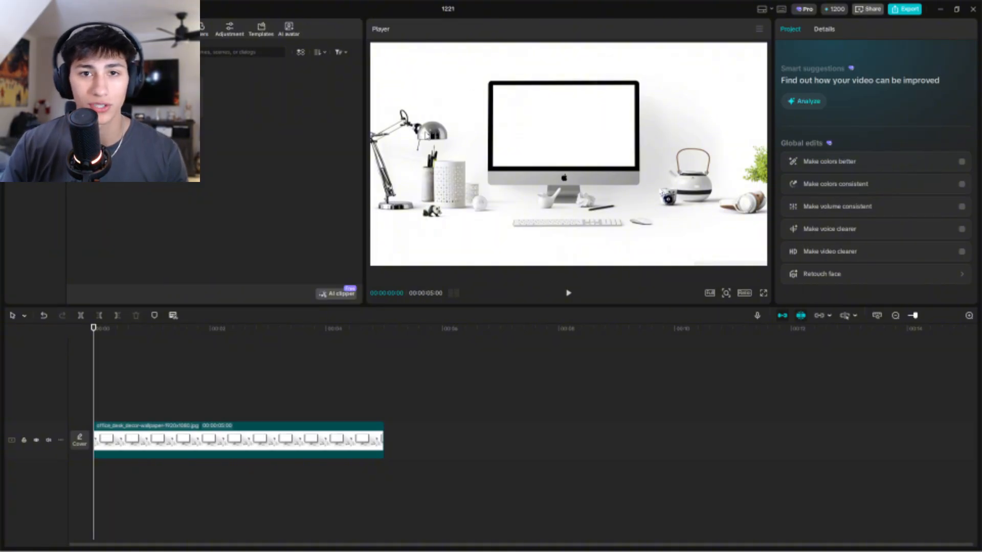
left_click_drag(131, 376, 140, 389)
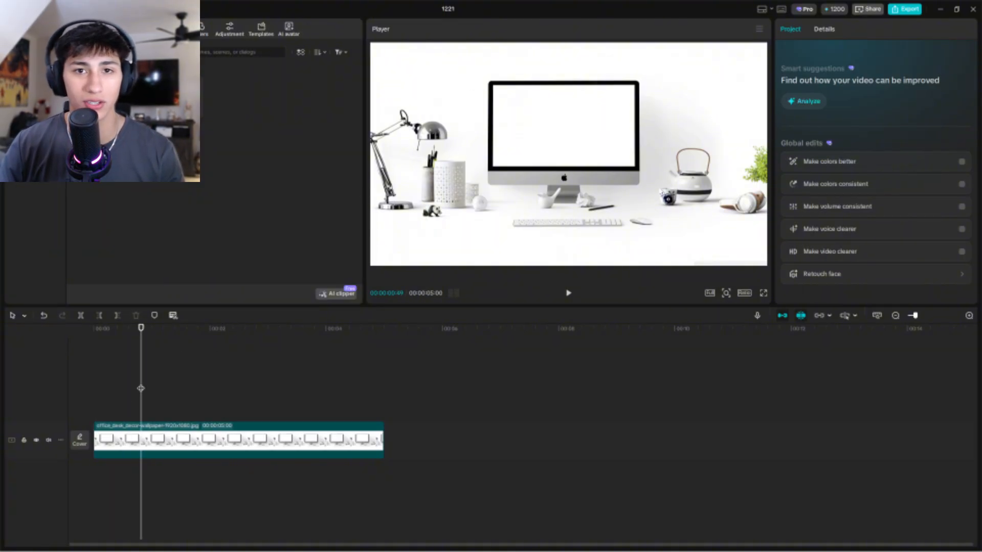
scroll(184, 402, "up", 2, "ctrl")
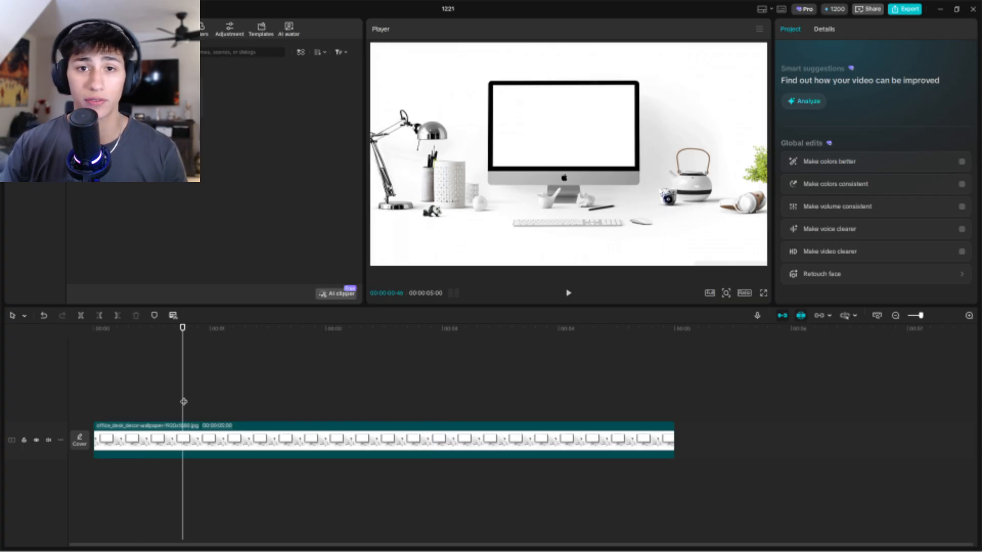
scroll(252, 399, "down", 2, "ctrl")
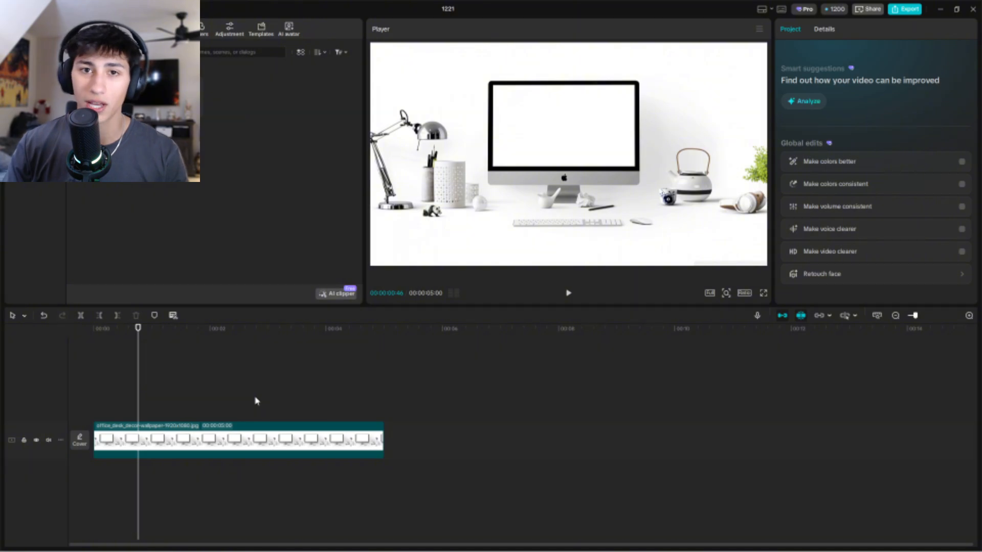
left_click(354, 448)
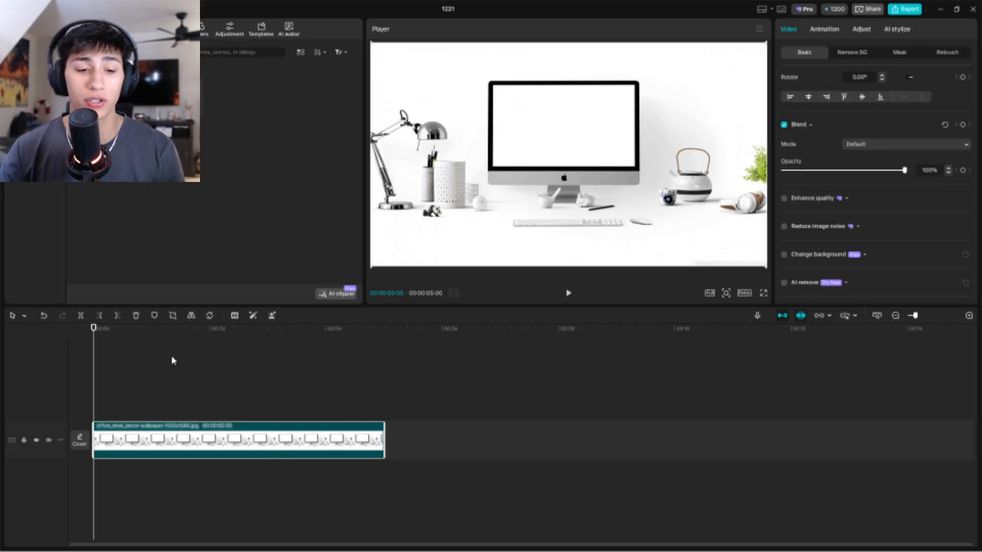
left_click(158, 397)
Select the desk photo clip and add a Scale keyframe at its start.
left_click(219, 454)
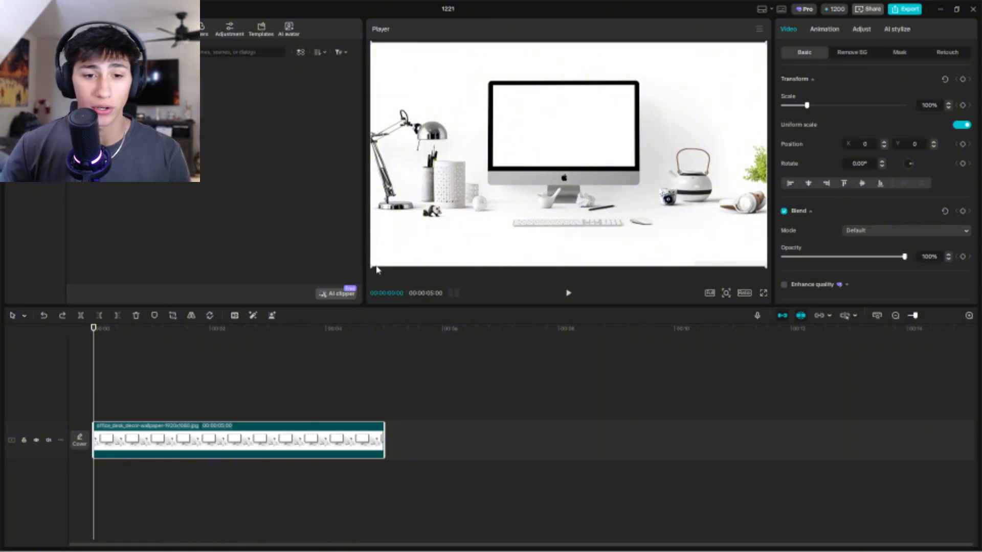
mouse_move(375, 267)
left_mouse_down()
mouse_move(463, 207)
mouse_move(423, 209)
mouse_move(375, 261)
mouse_move(431, 202)
mouse_move(371, 266)
left_mouse_up()
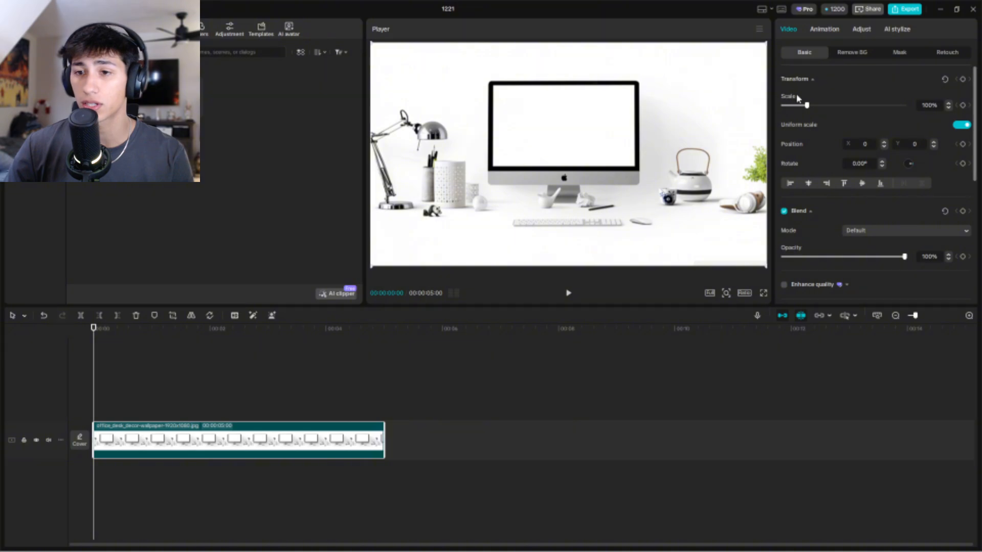
mouse_move(804, 107)
left_mouse_down()
mouse_move(829, 108)
mouse_move(808, 113)
left_mouse_up()
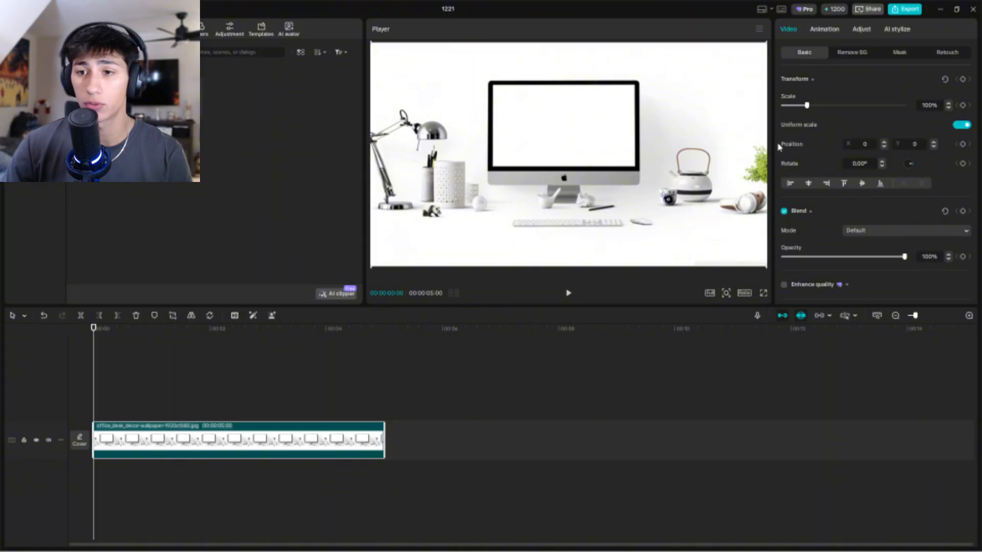
left_click(962, 106)
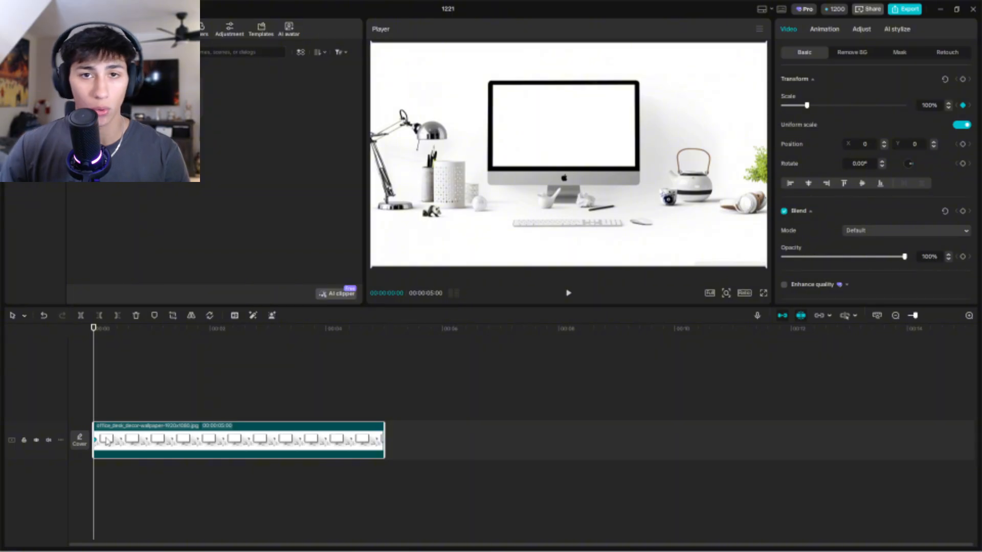
Add a second Scale keyframe at 00:00:02:17 on the desk photo and set its scale to 125%.
left_click_drag(94, 405, 226, 400)
left_click(963, 105)
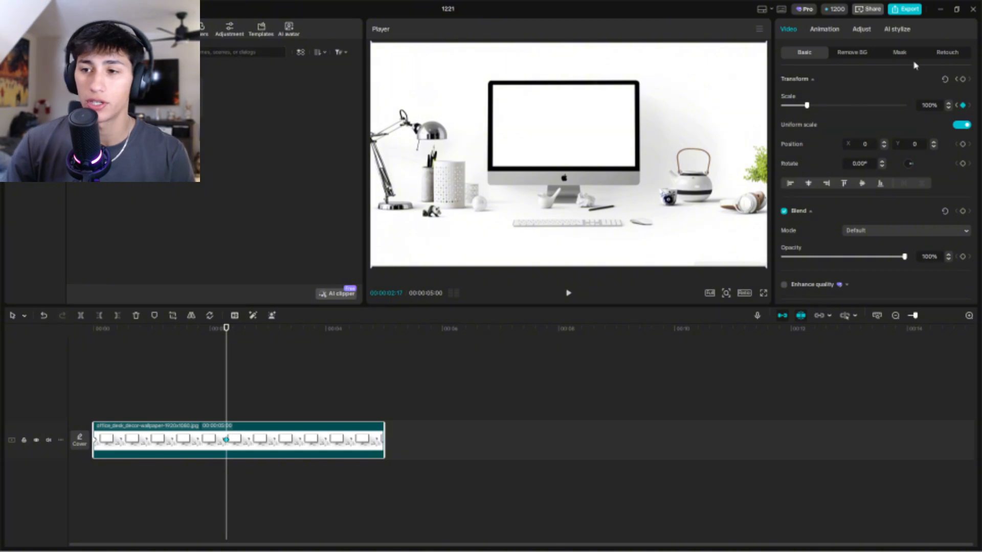
left_click(949, 103)
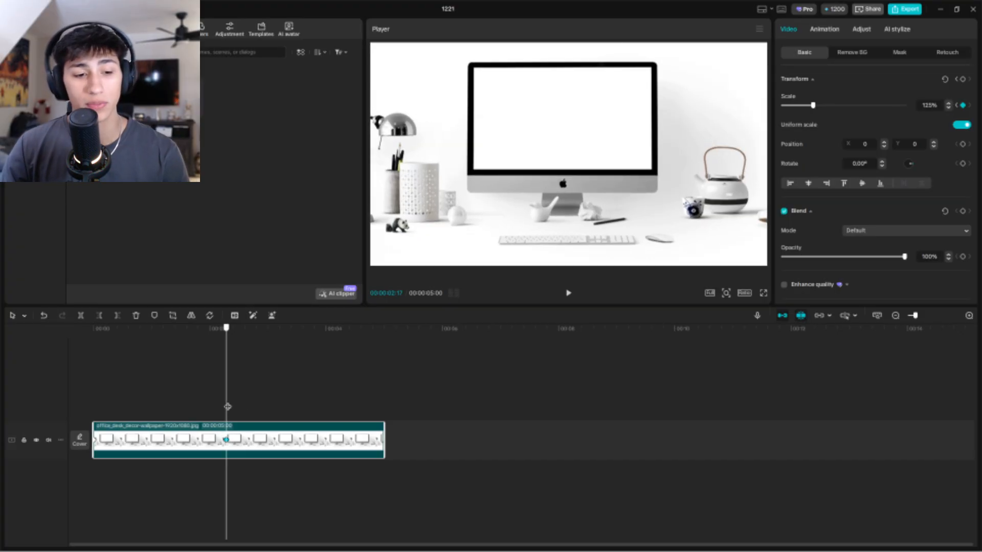
Scrub through the two Scale keyframes and play the desk photo clip from the beginning to preview the zoom-in.
left_click_drag(227, 407, 92, 439)
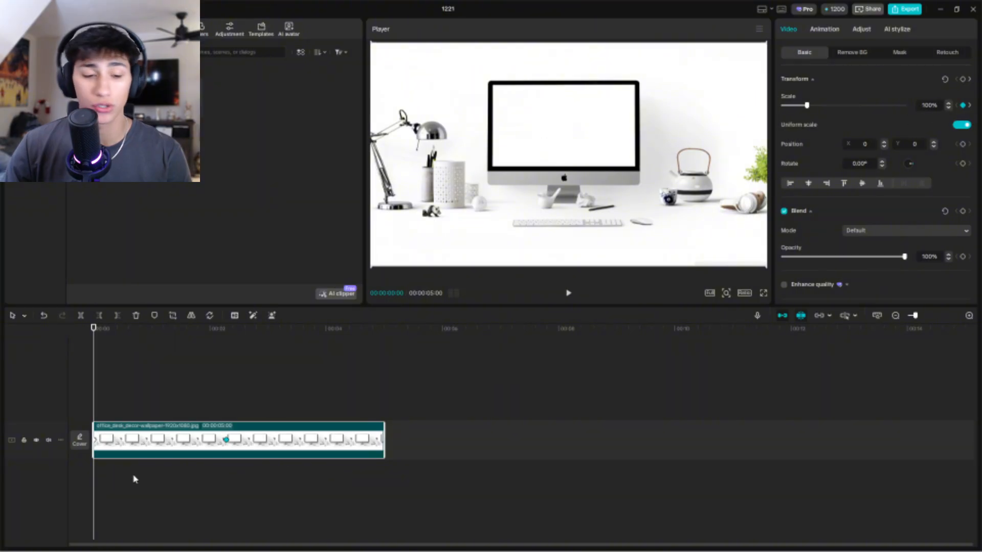
left_click(227, 417)
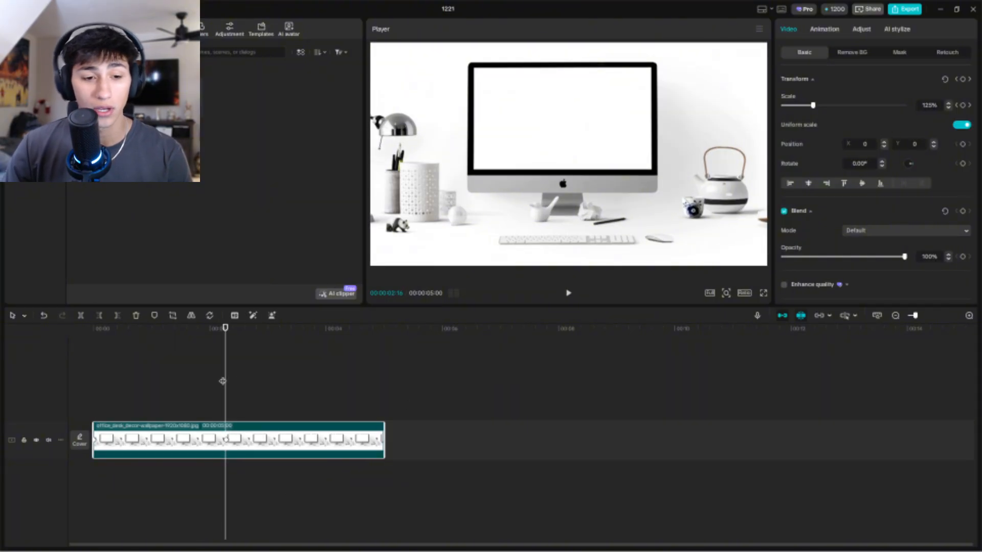
left_click_drag(225, 382, 29, 472)
key("space")
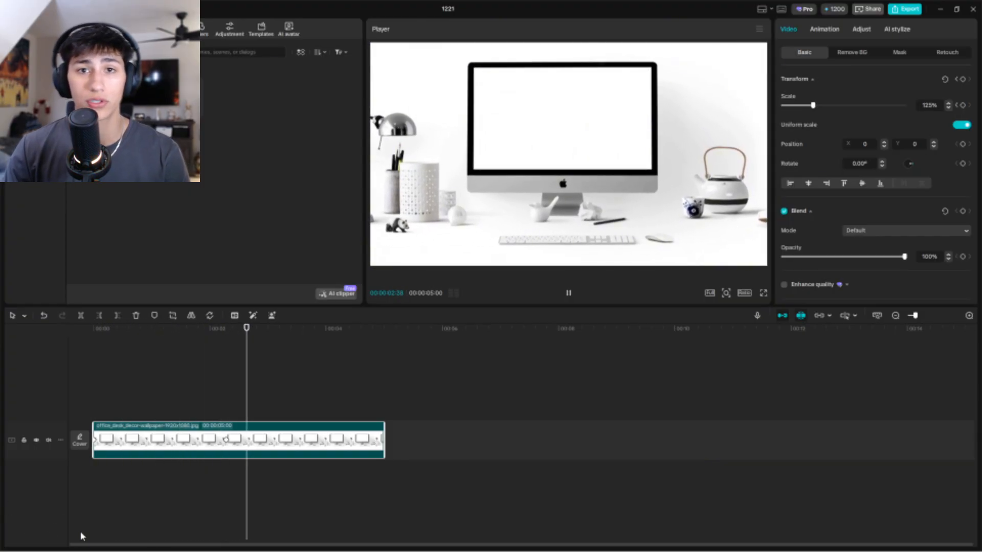
key("space")
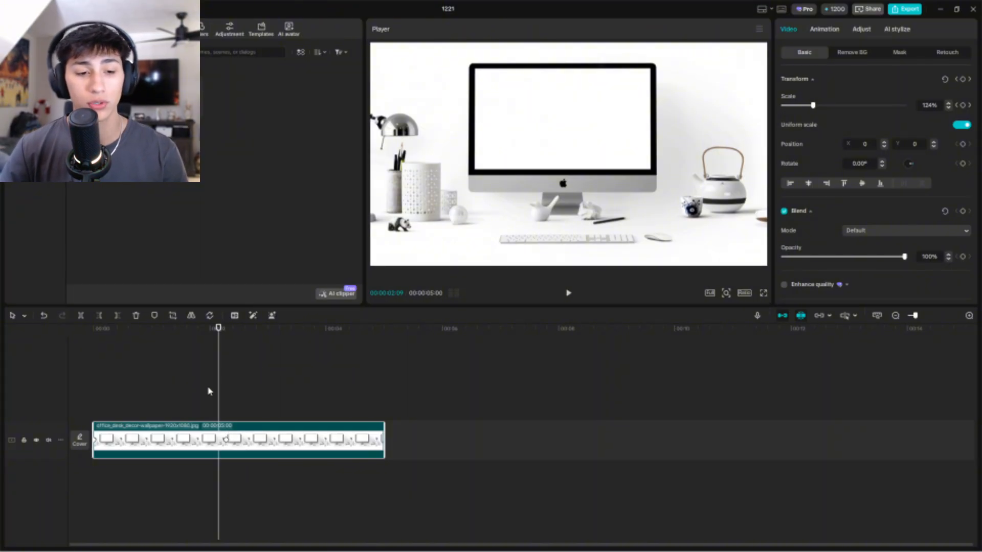
Add a third Scale keyframe at the end of the desk photo clip, at 00:00:05:00, with scale 100%.
left_click_drag(218, 393, 382, 418)
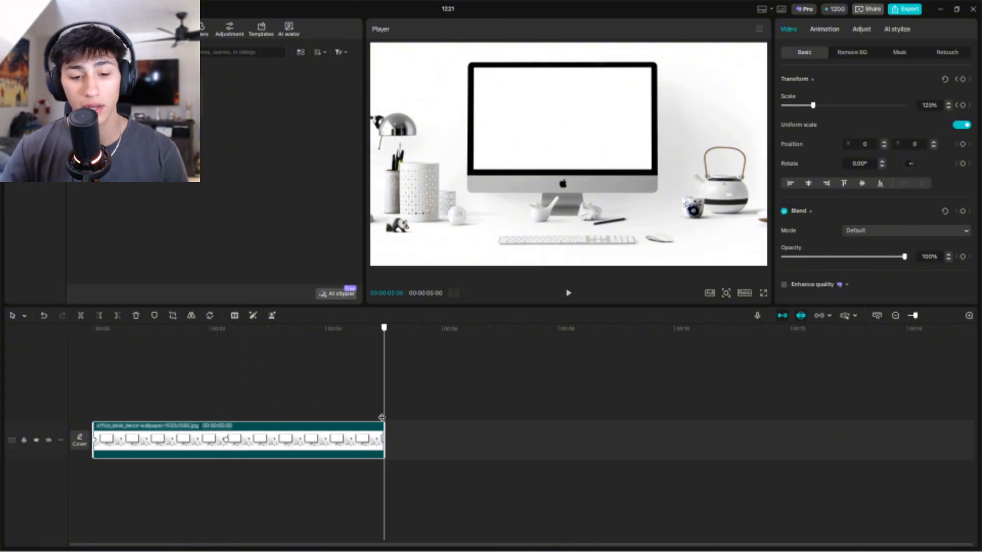
left_click(963, 105)
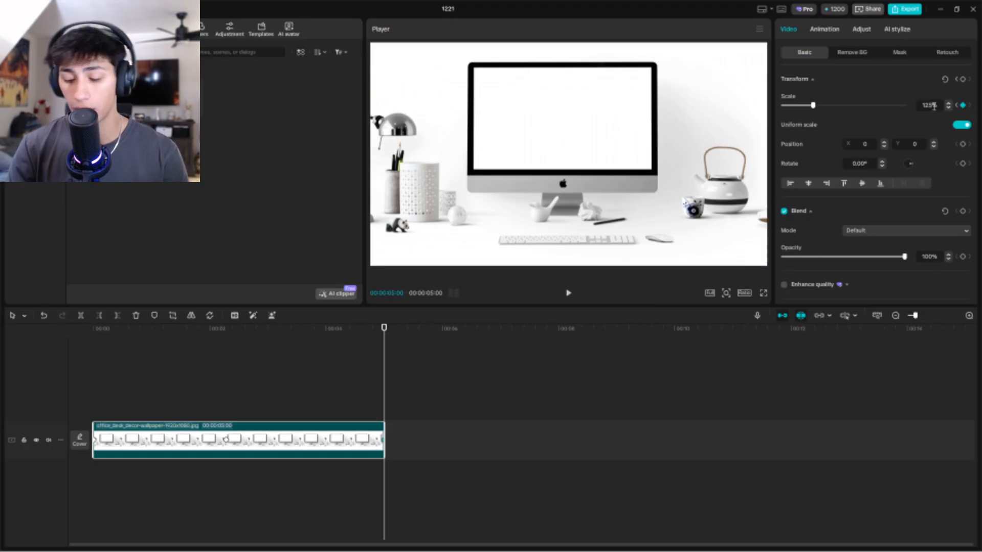
key("Return")
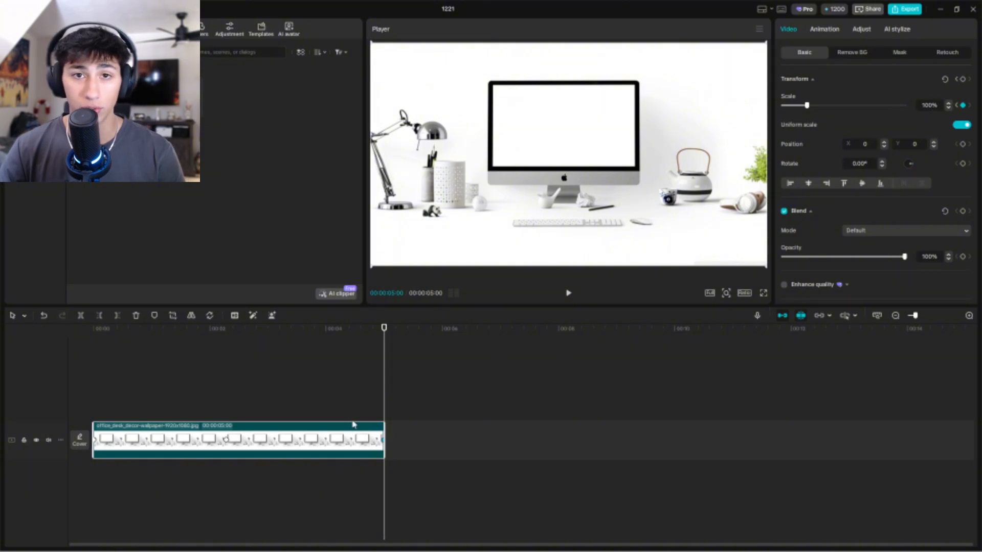
Play the second half of the desk photo clip to preview the zoom-out.
left_click(221, 404)
key("space")
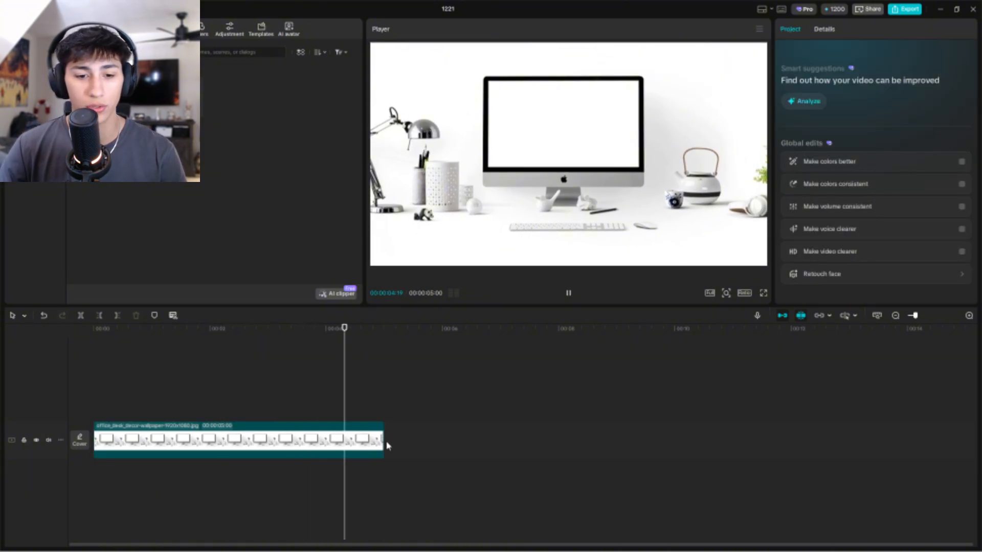
key("space")
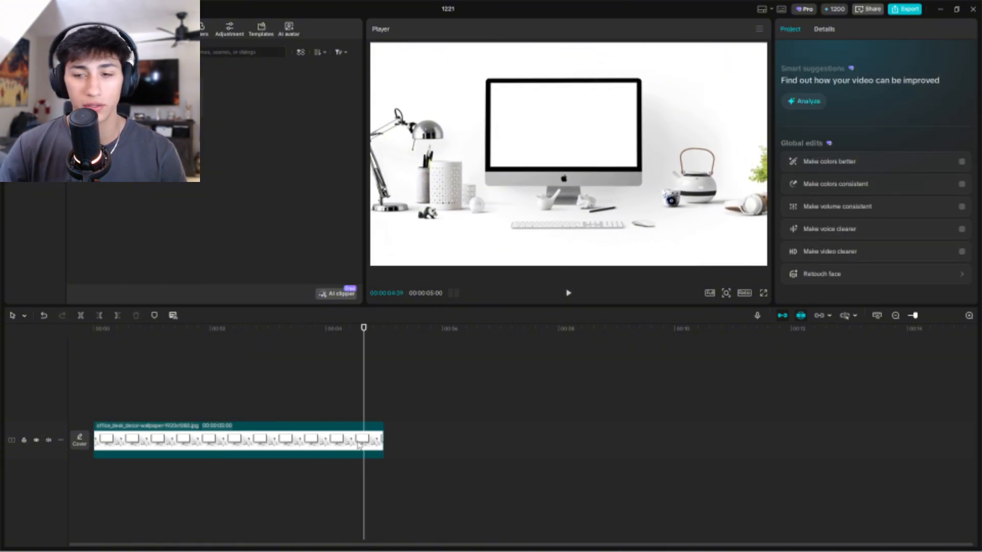
Set the scale of the keyframe at the end of the desk photo clip to 43%.
left_click(359, 445)
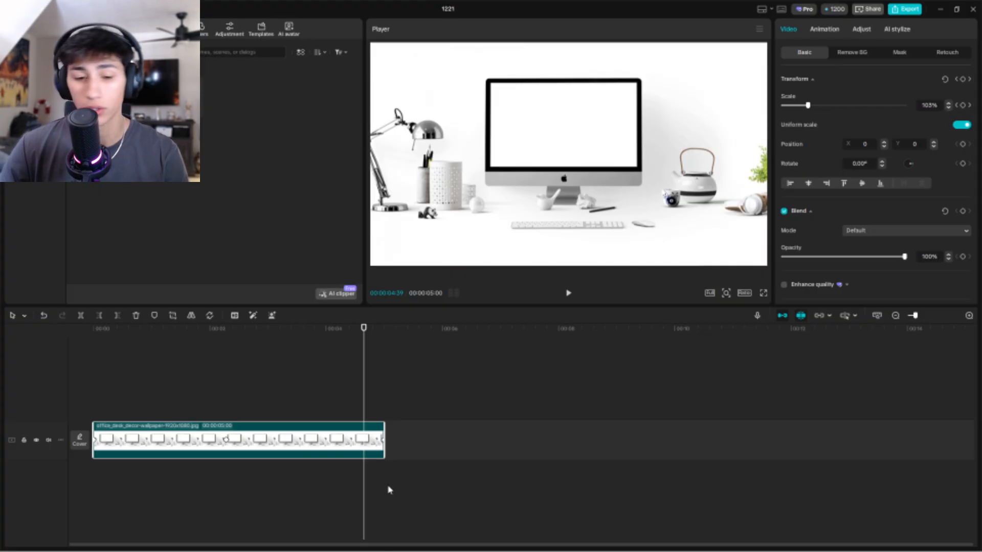
left_click(384, 445)
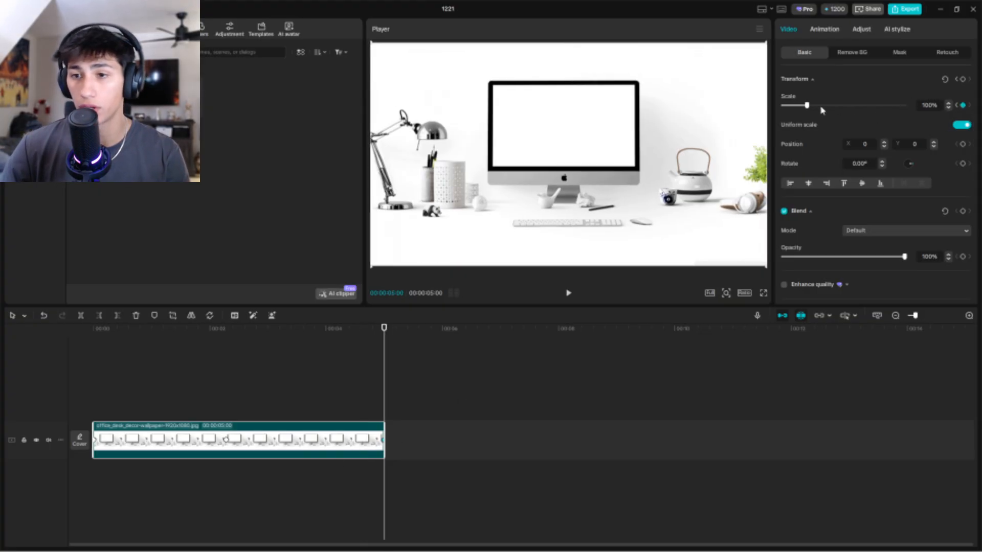
left_click_drag(809, 105, 795, 107)
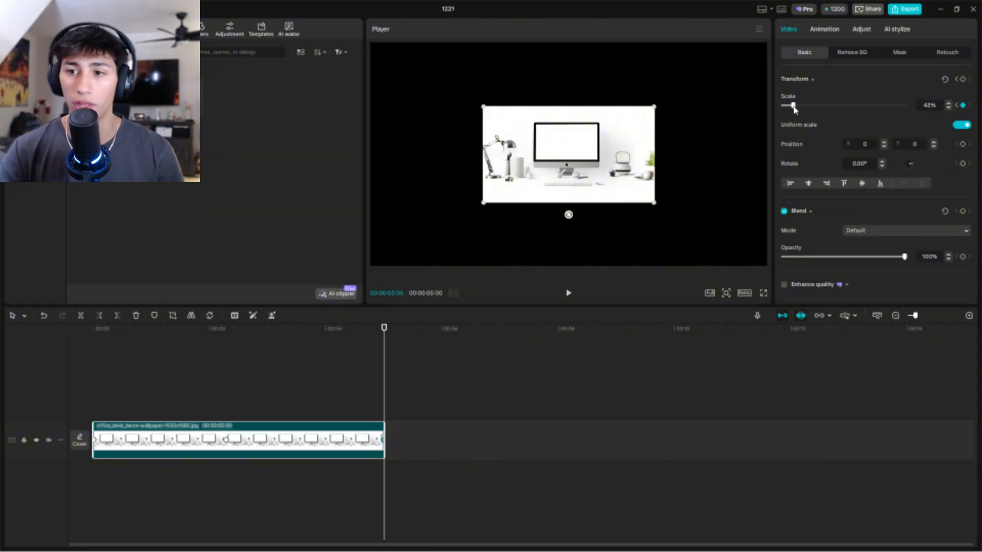
Play the desk photo animation again and check the zoom before the middle keyframe.
left_click(194, 410)
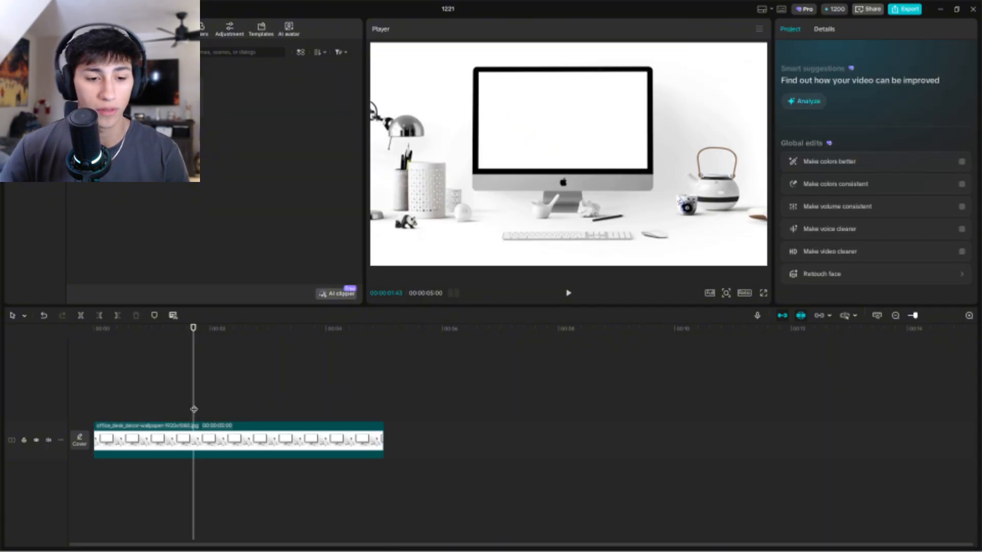
key("space")
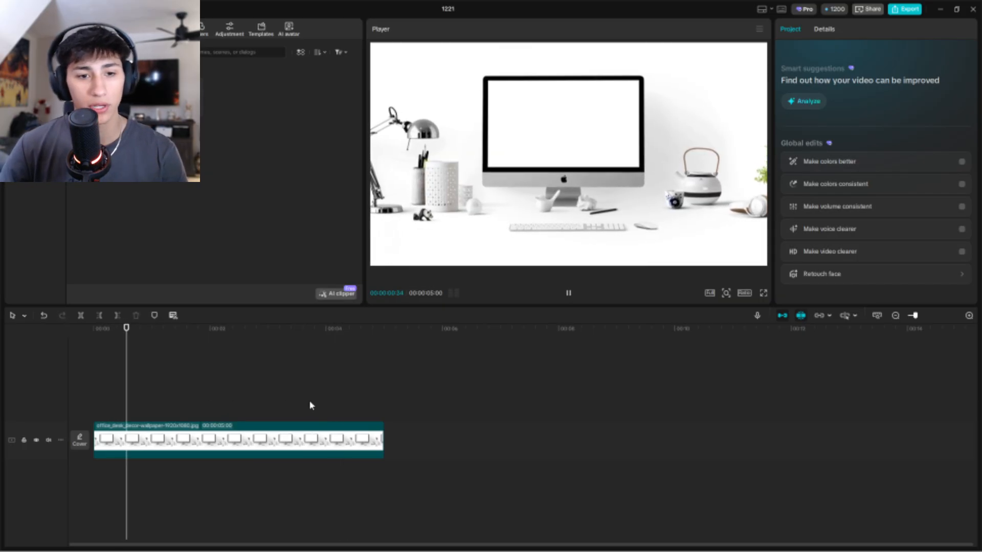
left_click(213, 433)
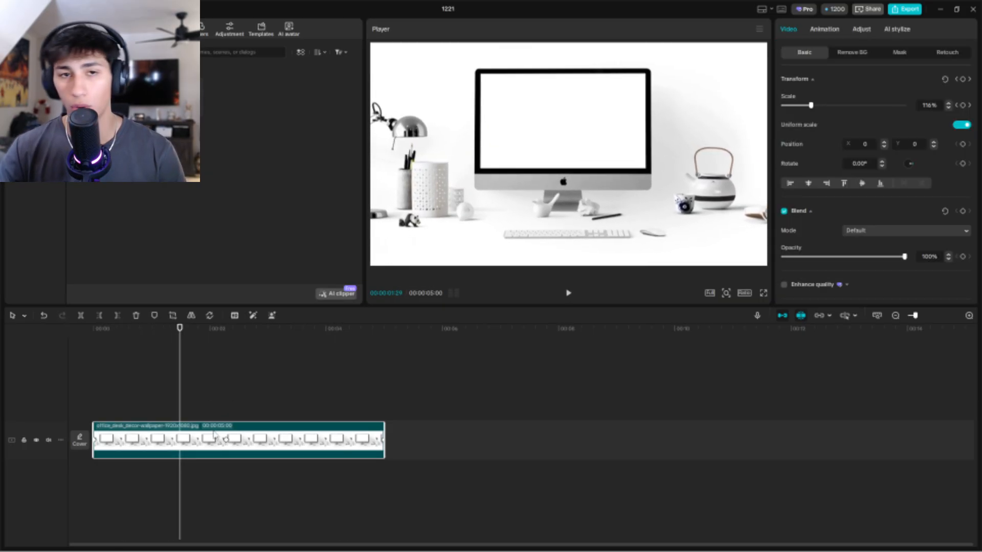
left_click_drag(182, 412, 174, 414)
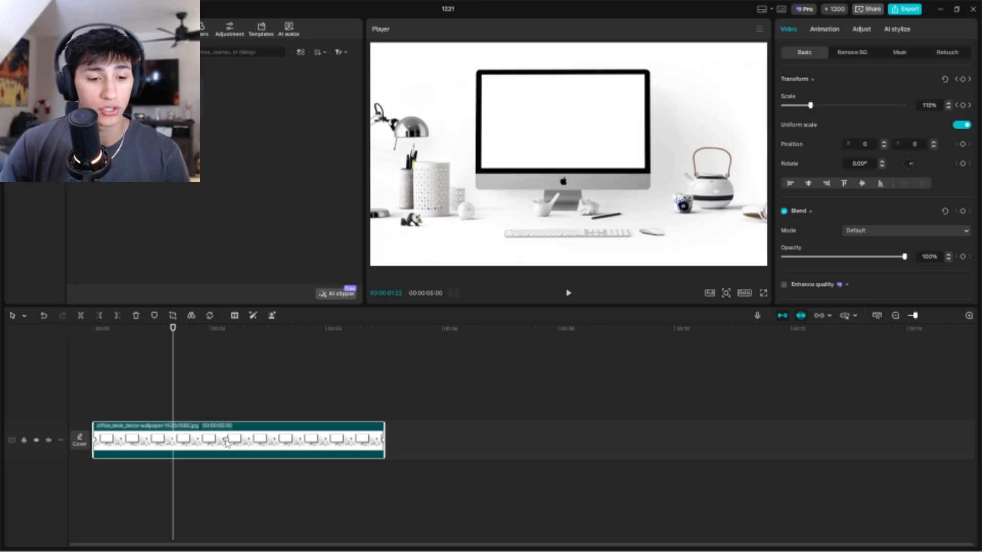
Move the desk photo's middle Scale keyframe earlier, to just under one second, and play the clip from the start.
left_click_drag(226, 443, 136, 440)
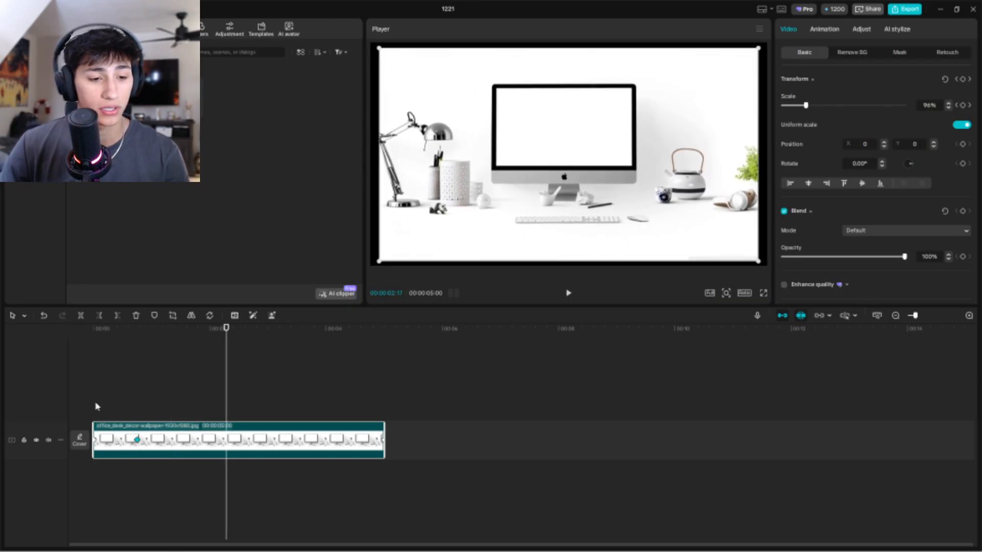
left_click(94, 407)
key("space")
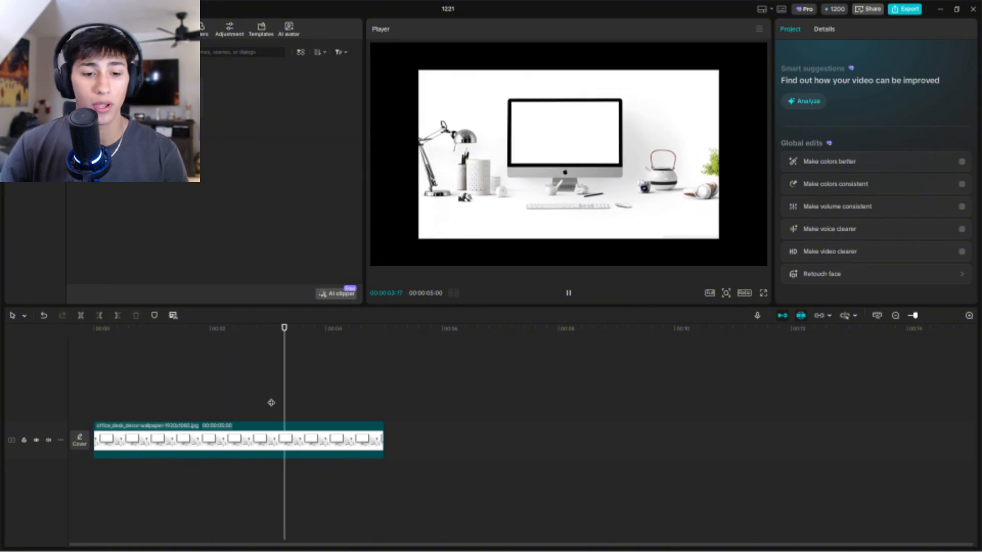
key("space")
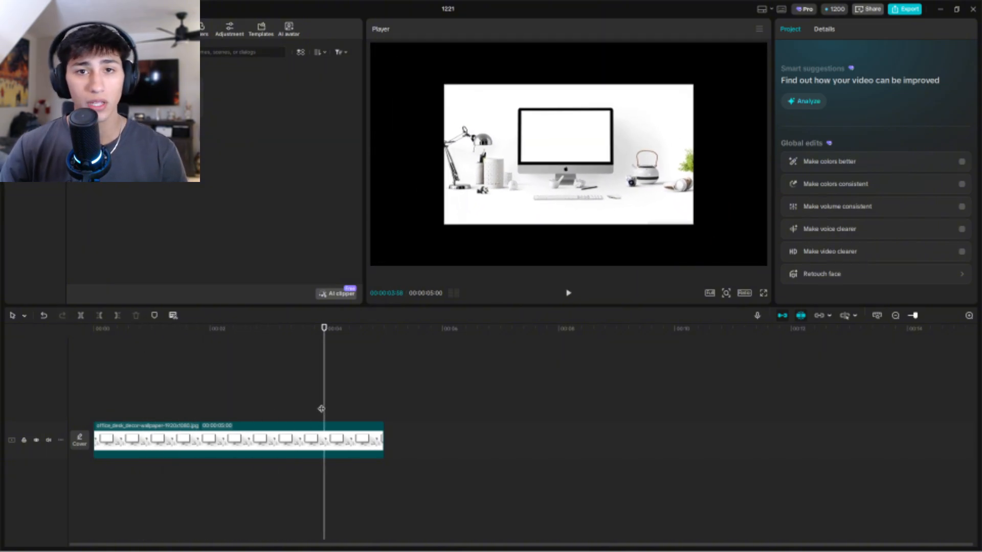
left_click(336, 446)
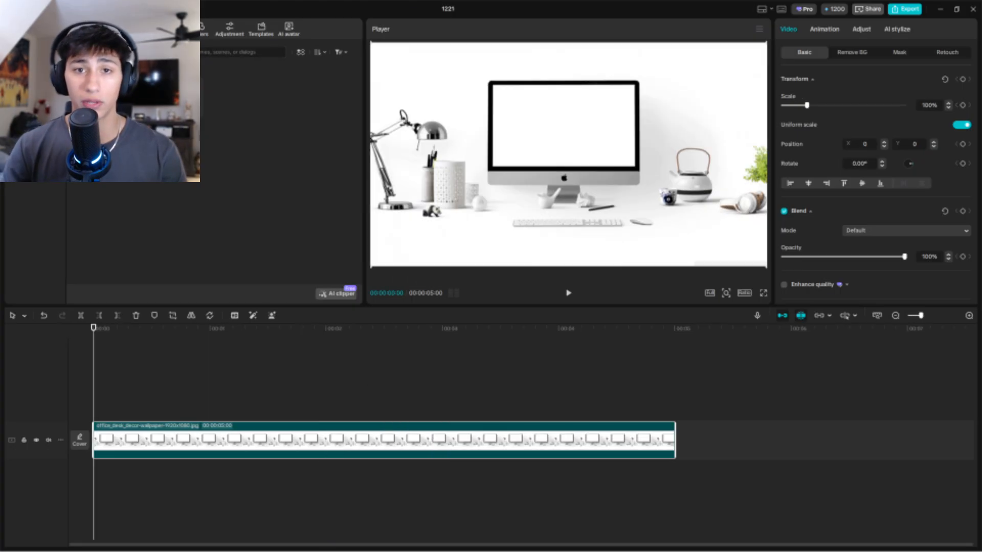
Add a default text above the desk photo at the timeline start and move it up, horizontally centred, over the monitor.
left_click_drag(97, 82, 90, 410)
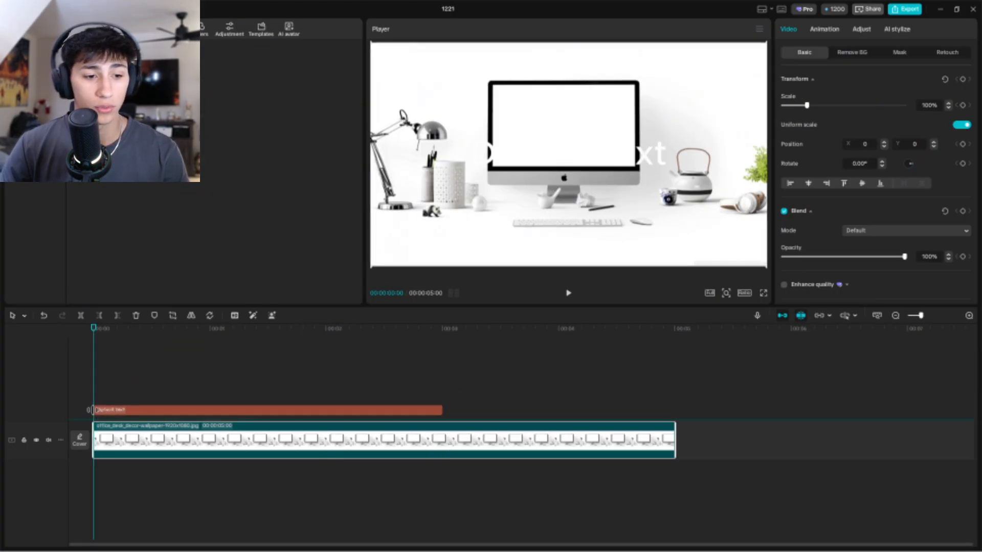
left_click(185, 402)
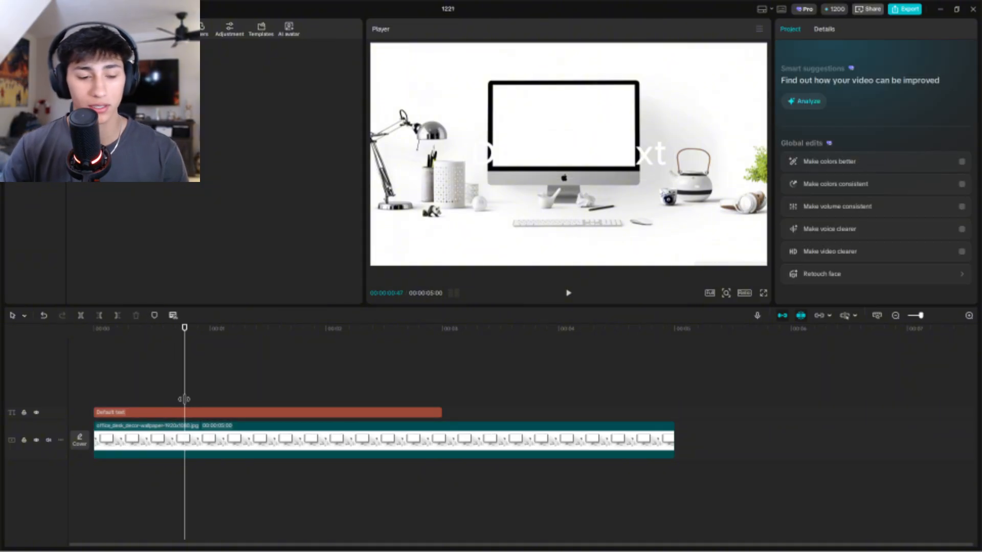
left_click(214, 415)
left_click_drag(613, 156, 614, 133)
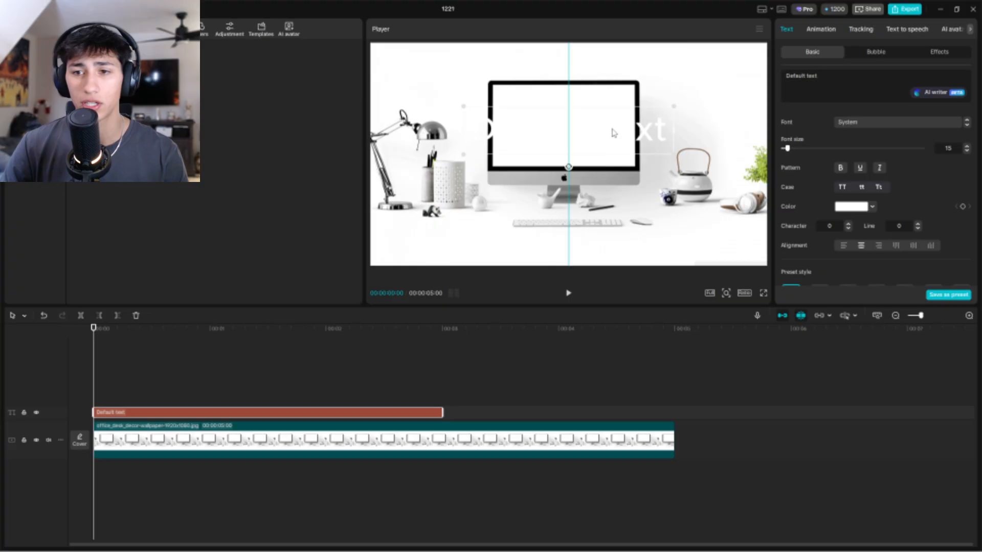
Set the text colour to black and scale the text to 65% so it fits inside the monitor screen.
left_click(873, 206)
left_click(813, 283)
left_click(304, 416)
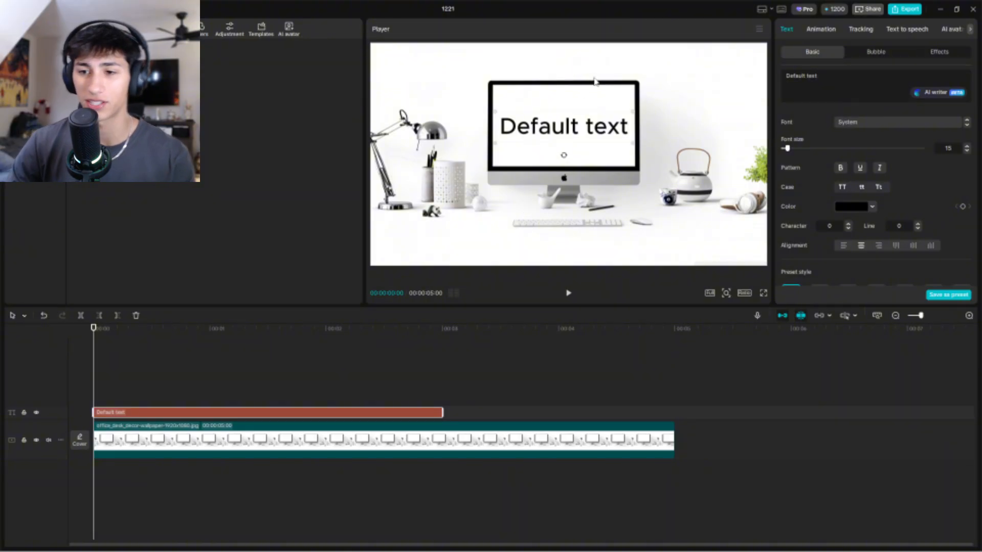
Add a Color keyframe to the black text at the timeline start.
scroll(910, 163, "down", 2)
scroll(911, 165, "down", 1)
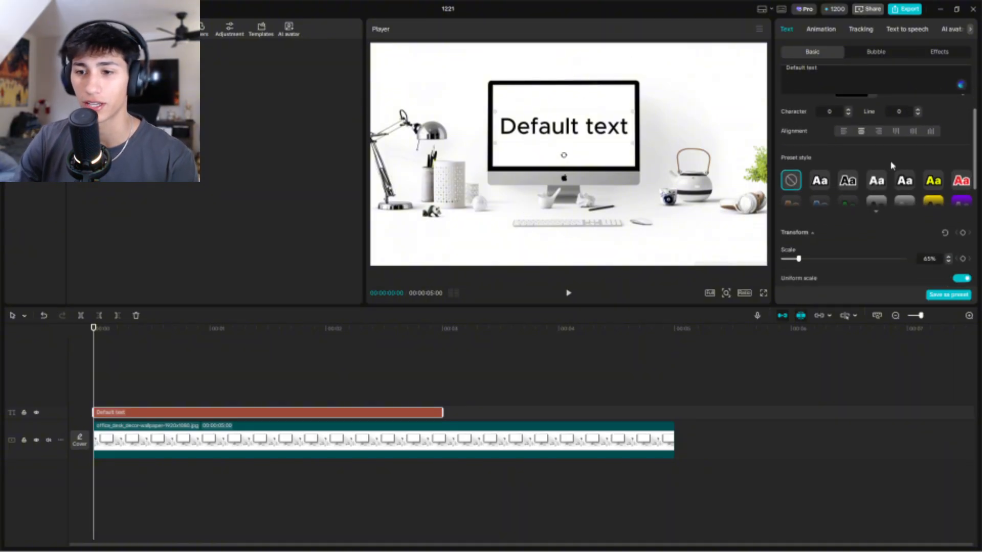
scroll(900, 164, "up", 3)
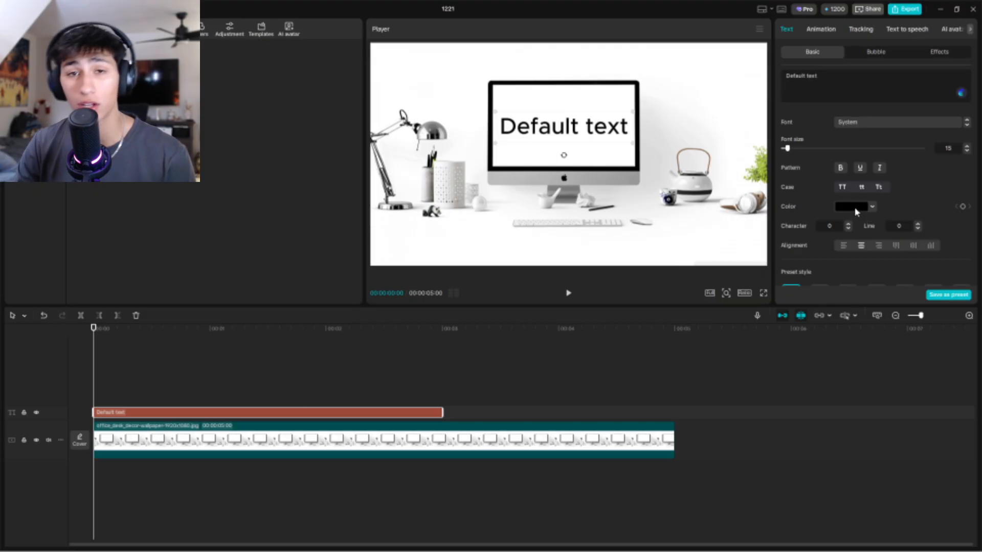
left_click(963, 206)
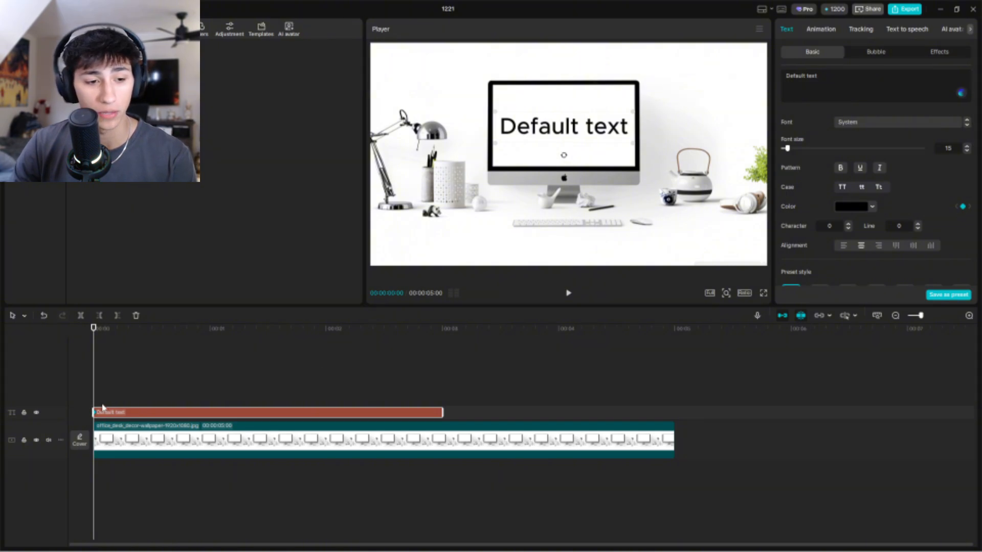
Add a second Color keyframe to the text at 00:00:01:15 and change the text colour there to bright red.
left_click_drag(98, 391, 247, 390)
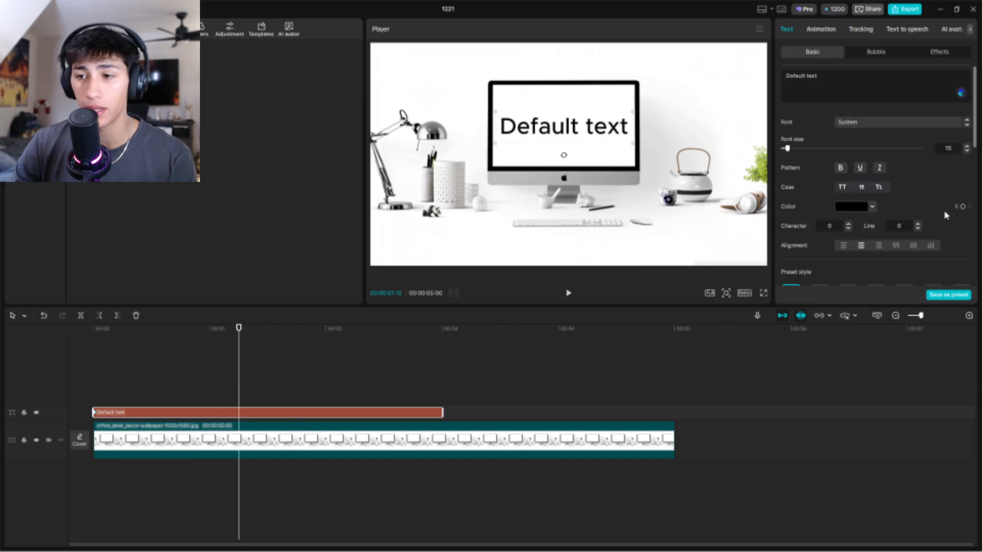
left_click(962, 206)
left_click(873, 209)
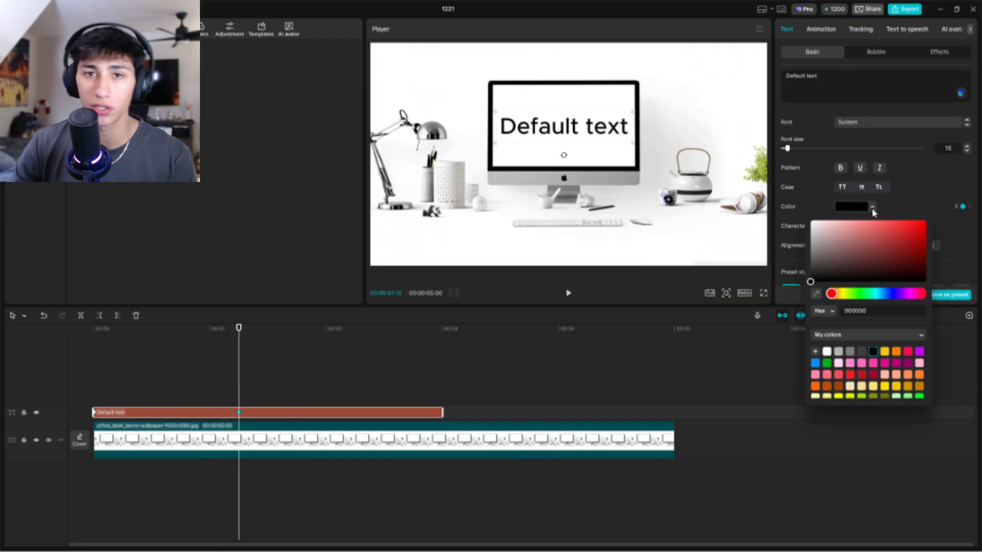
left_click_drag(891, 236, 911, 227)
Play the clip from the start to check the text's colour change from black to red.
left_click(194, 370)
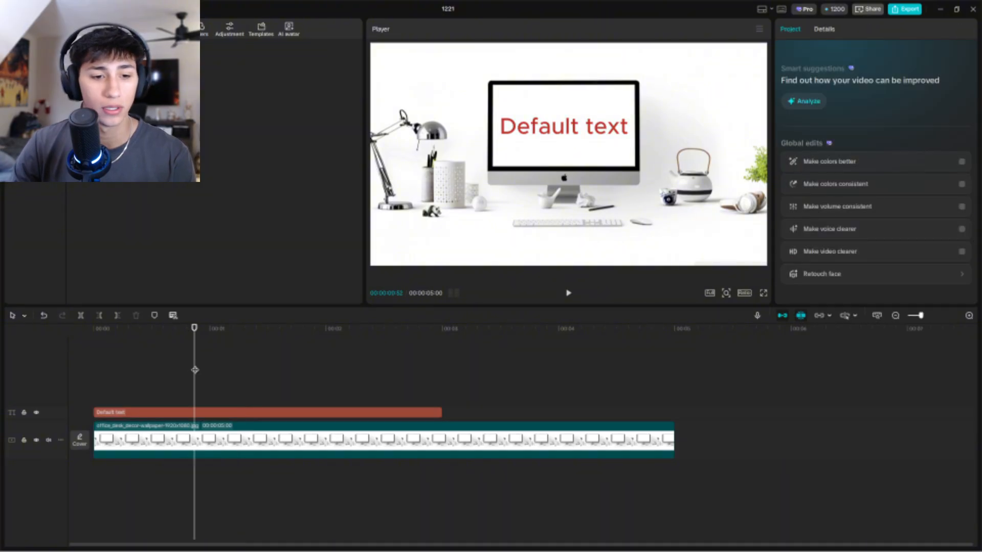
left_click_drag(195, 370, 92, 399)
key("space")
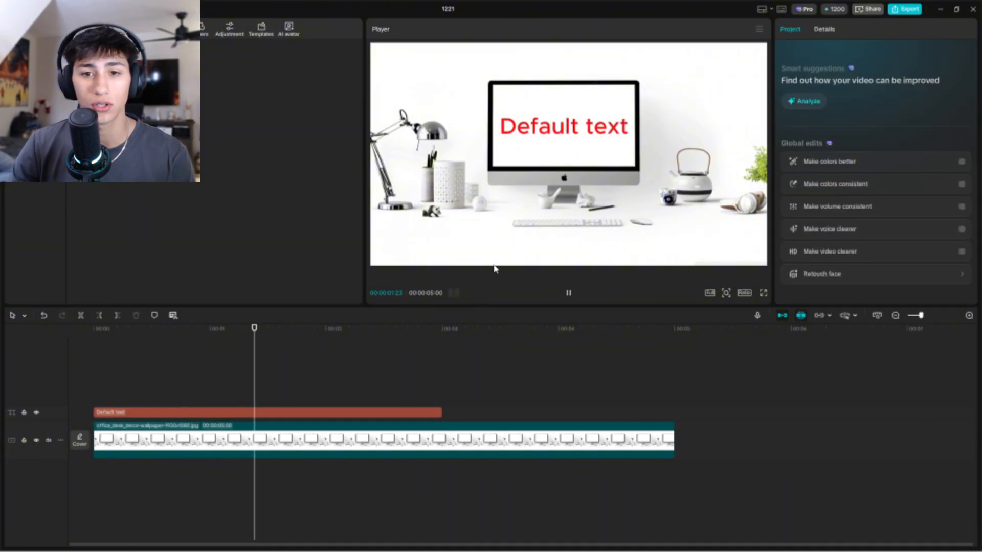
left_click(568, 293)
Examine which Transform and Blend properties of the text and the desk photo can be keyframed.
left_click(379, 412)
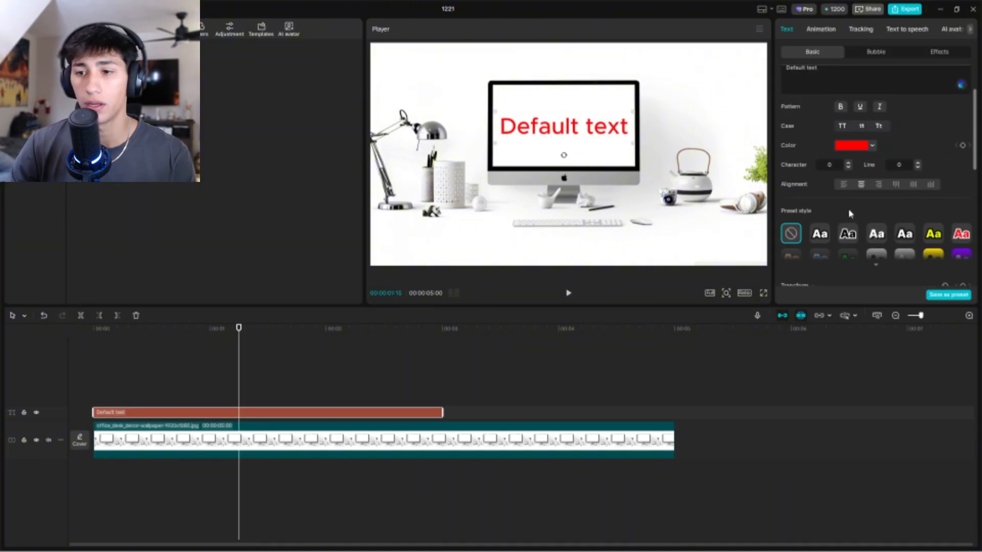
scroll(850, 214, "down", 5)
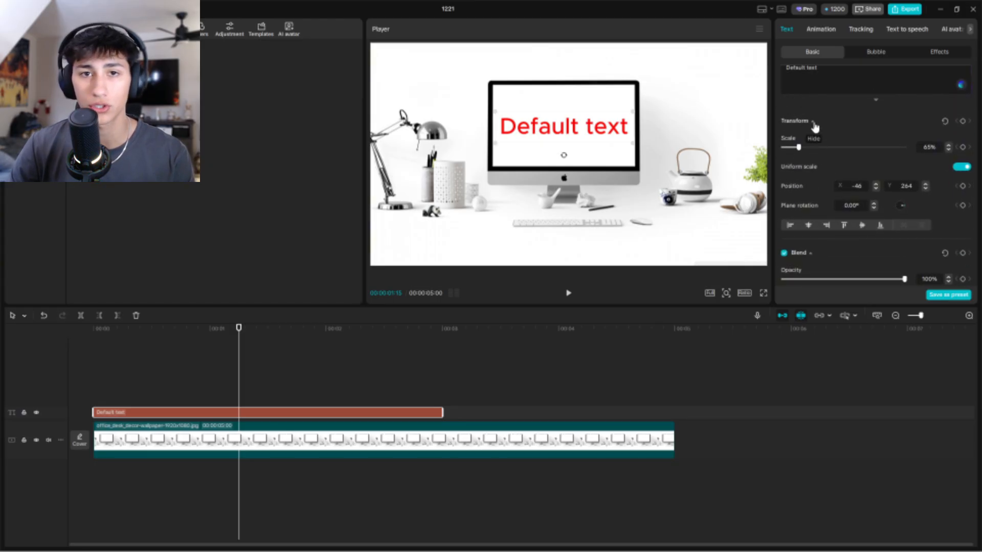
left_click(553, 456)
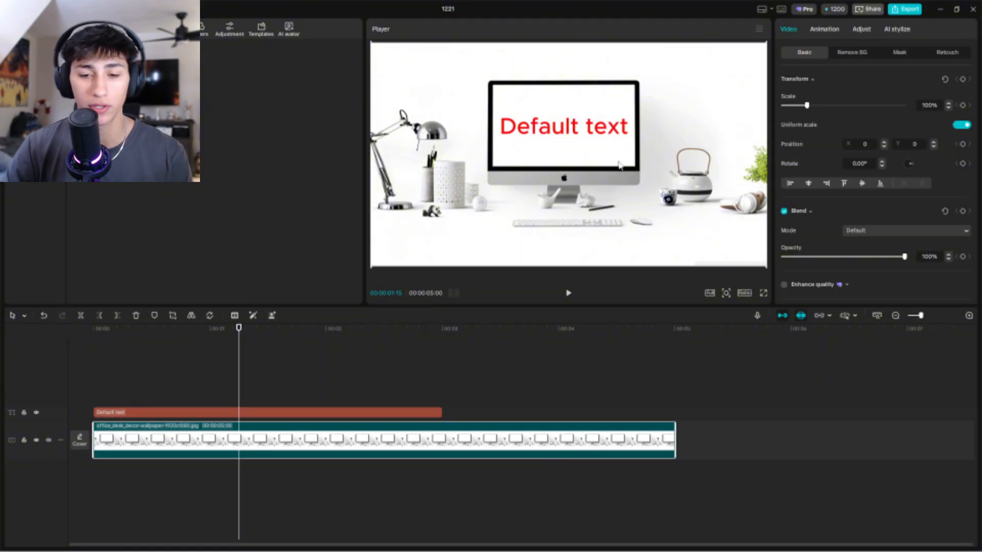
left_click(298, 415)
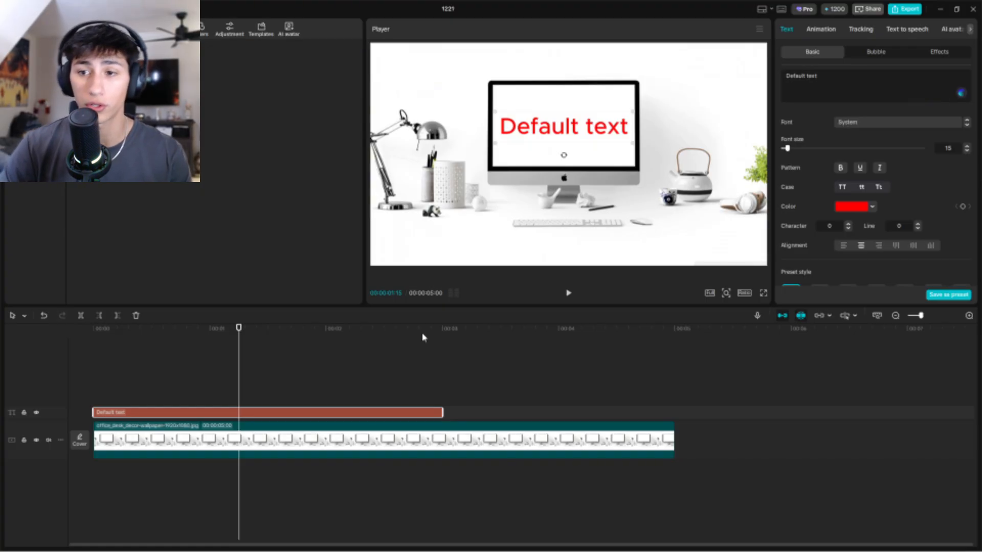
scroll(888, 208, "down", 8)
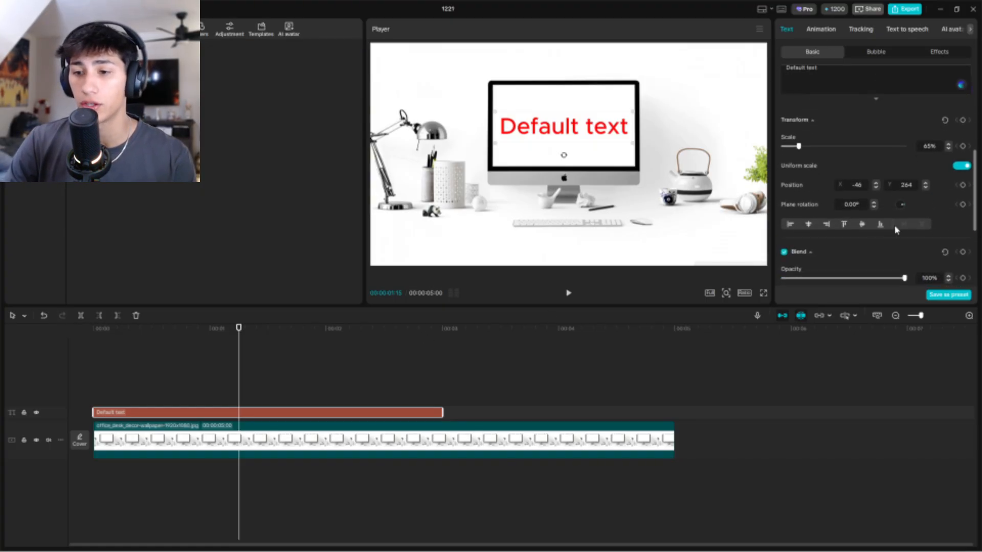
scroll(859, 237, "up", 2)
scroll(852, 209, "up", 1)
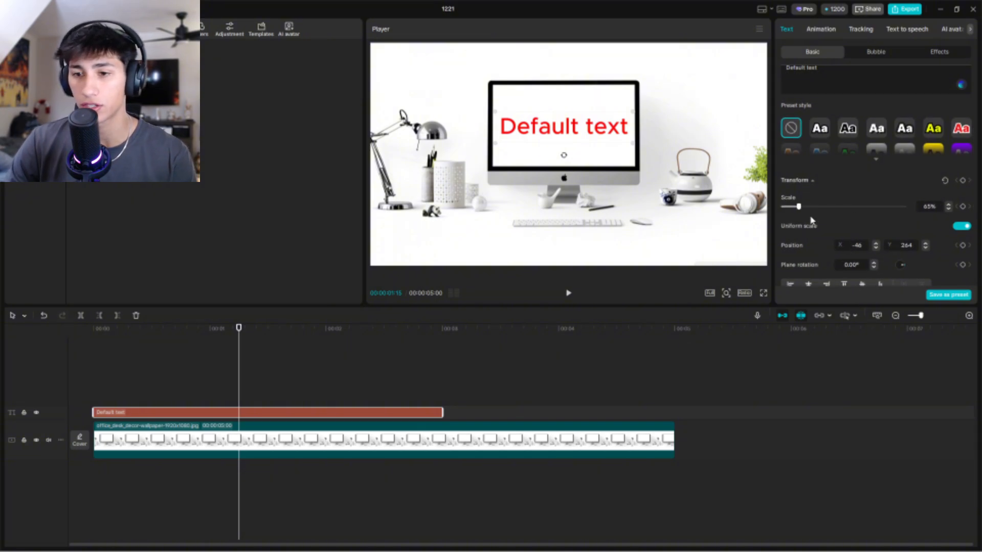
Add Scale keyframes to the text at 00:00:00:34 and 00:00:02:03.
left_click_drag(239, 370, 332, 384)
left_click(962, 207)
left_click(962, 206)
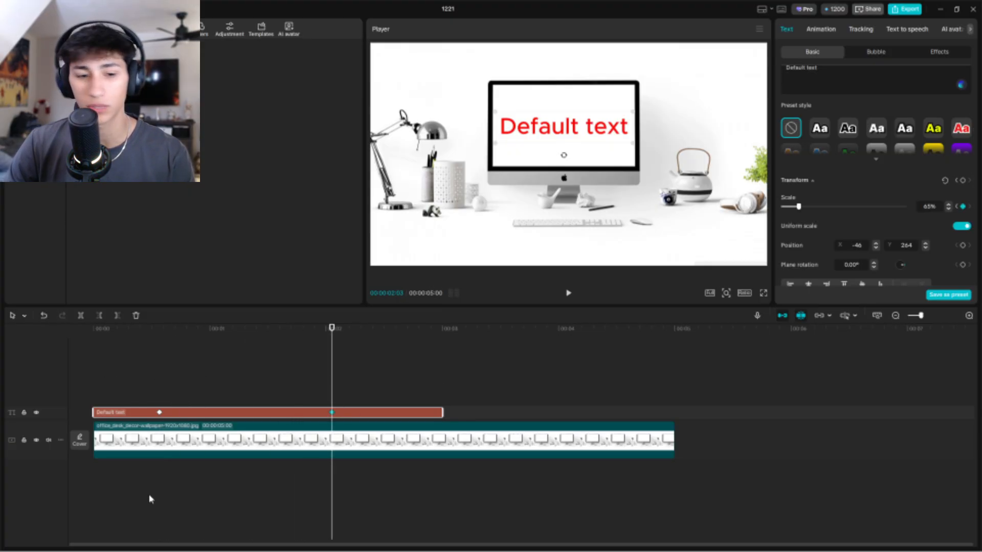
Shrink the text to a very small size in the monitor's centre at the second Scale keyframe.
left_click(159, 412)
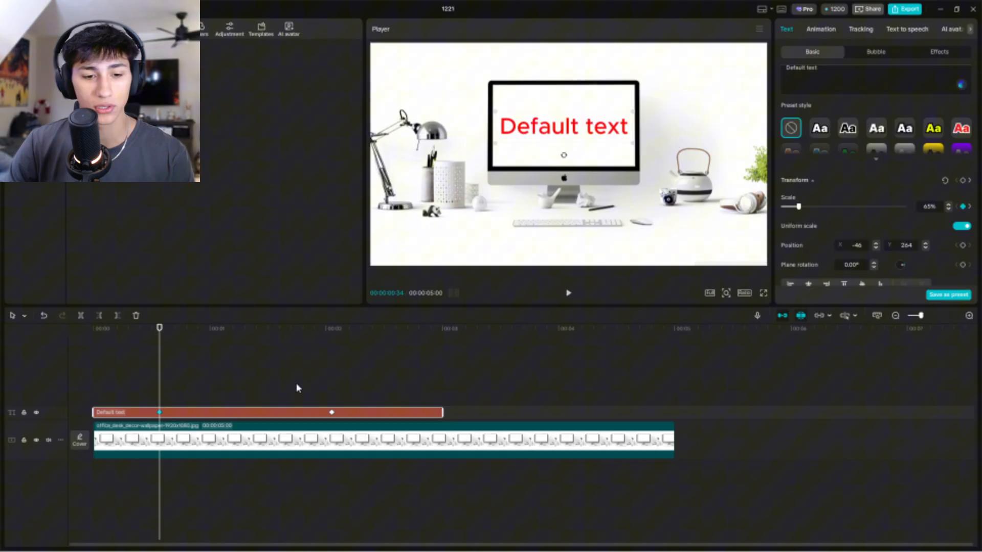
left_click(332, 413)
left_click(160, 413)
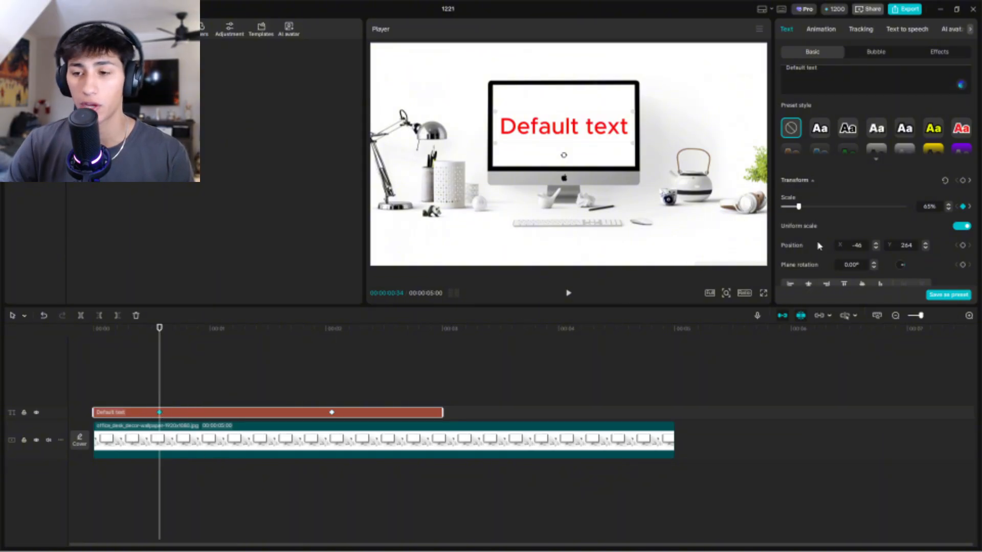
left_click(332, 412)
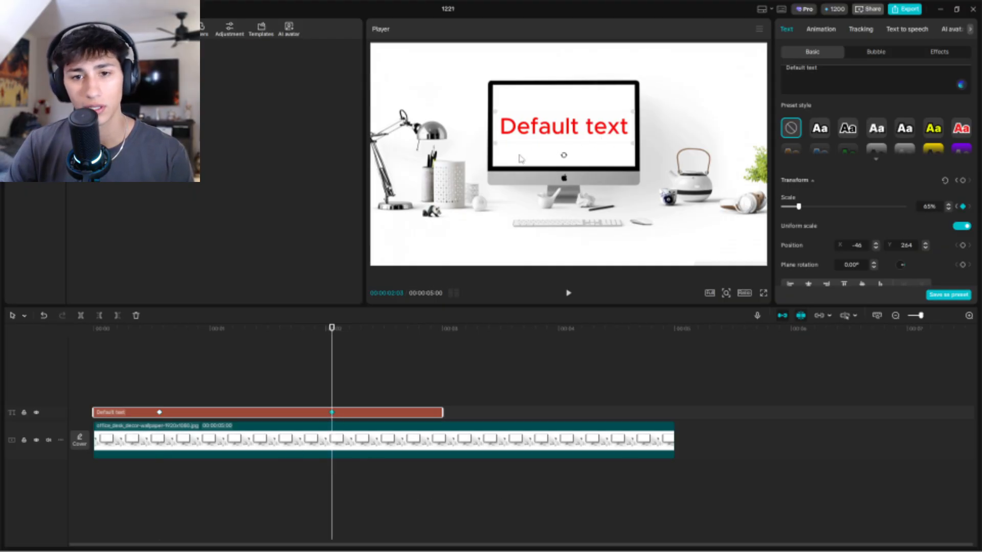
left_click_drag(495, 144, 589, 119)
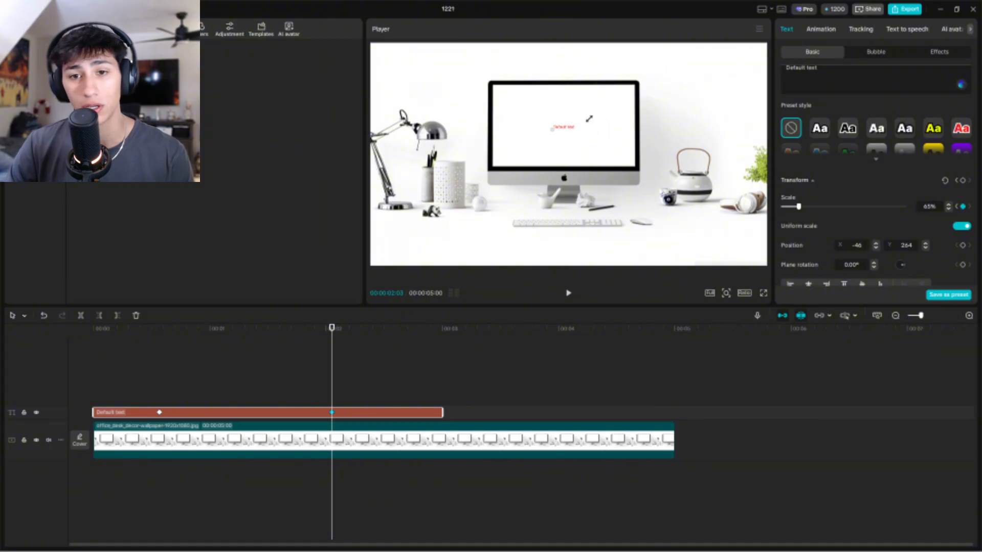
Play the clip from just before the first Scale keyframe to check the text's shrinking animation.
left_click(149, 401)
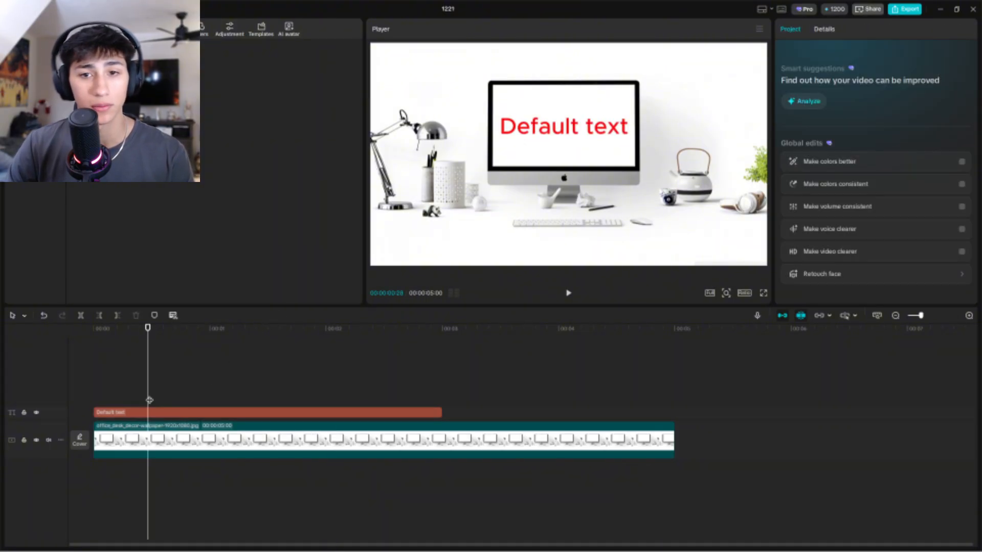
key("space")
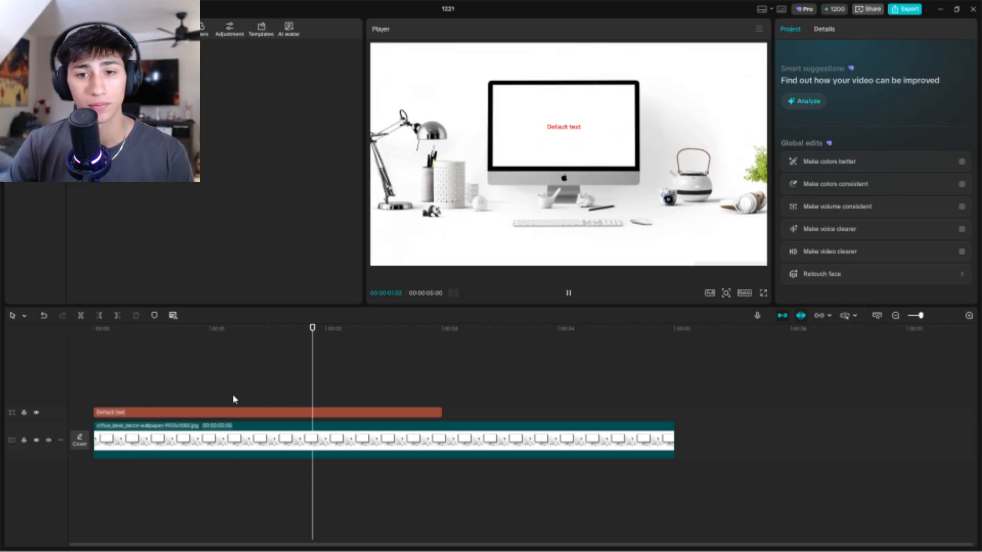
key("space")
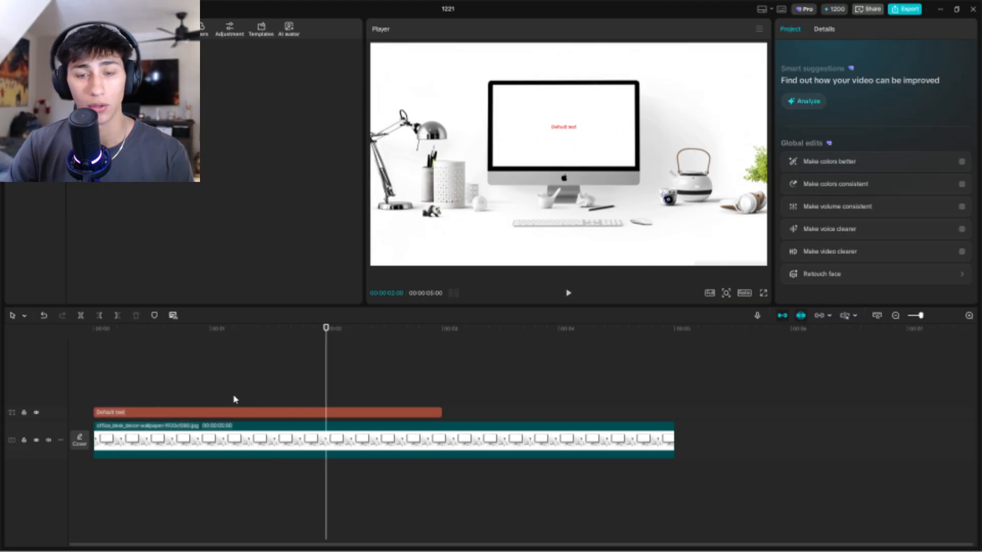
Clear the text's Scale keyframes and add an Opacity keyframe at 100% at 00:00:00:34.
left_click(310, 420)
left_click(160, 412)
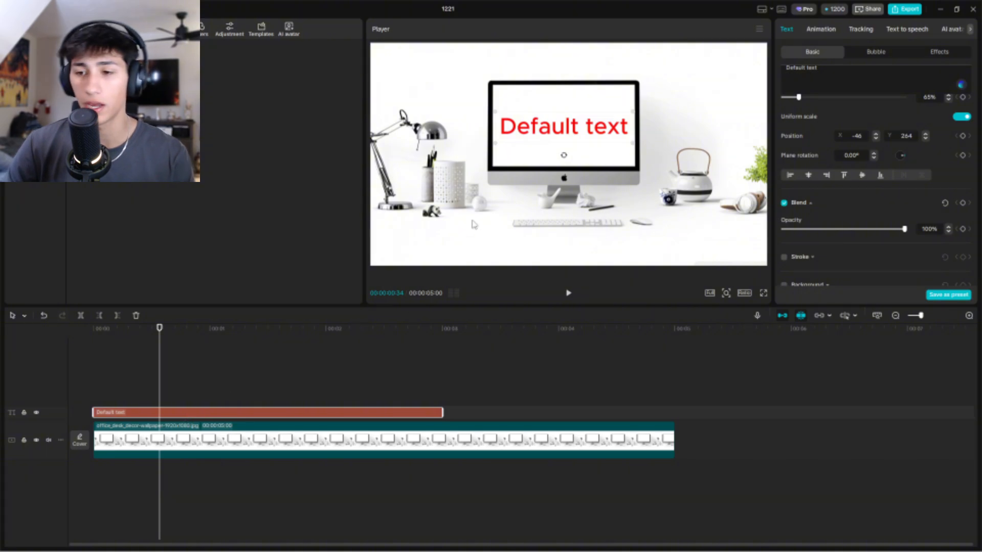
mouse_move(904, 229)
left_mouse_down()
mouse_move(784, 233)
mouse_move(919, 227)
left_mouse_up()
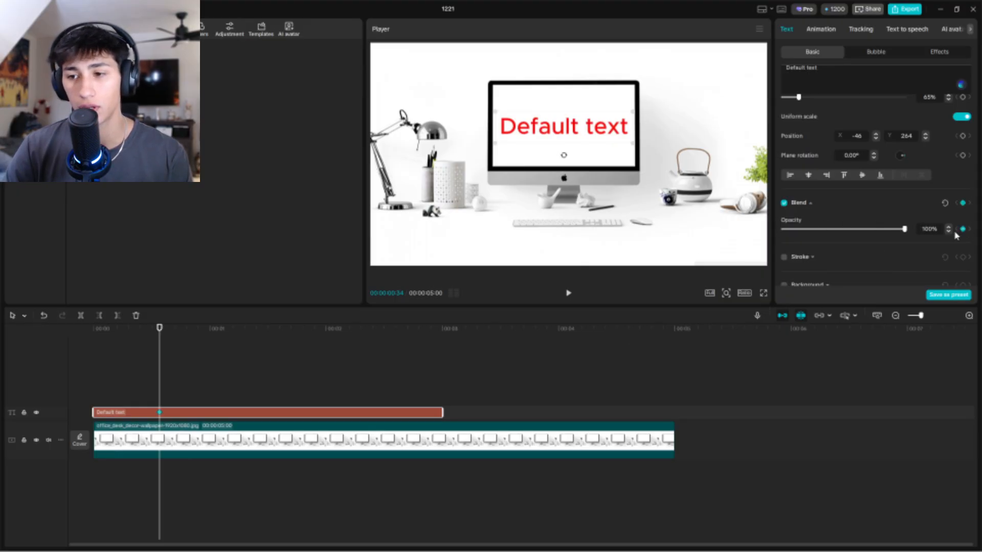
Add a second Opacity keyframe to the text at 00:00:01:12 and lower the opacity there until the text is fully transparent.
left_click(233, 394)
left_click(251, 415)
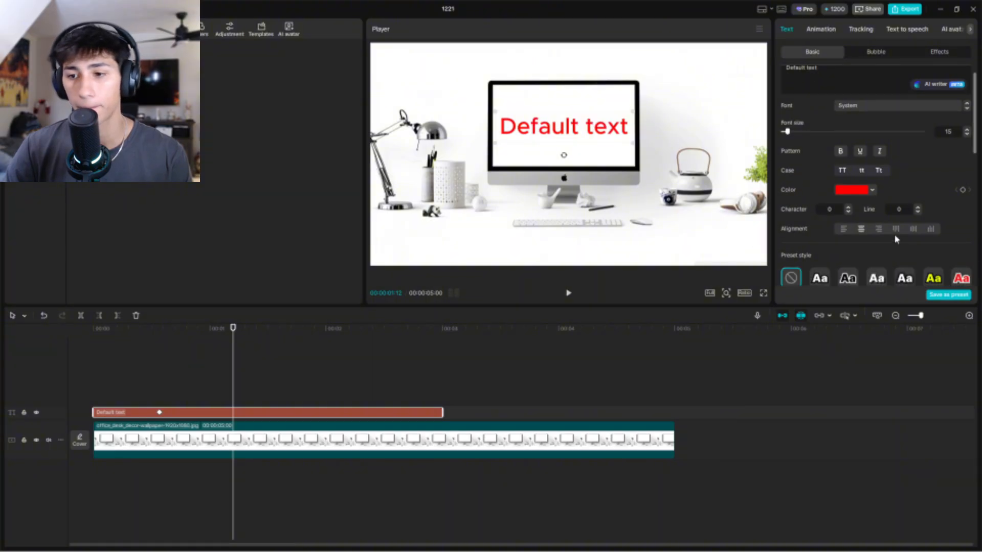
scroll(955, 209, "down", 5)
scroll(955, 210, "down", 2)
left_click(962, 227)
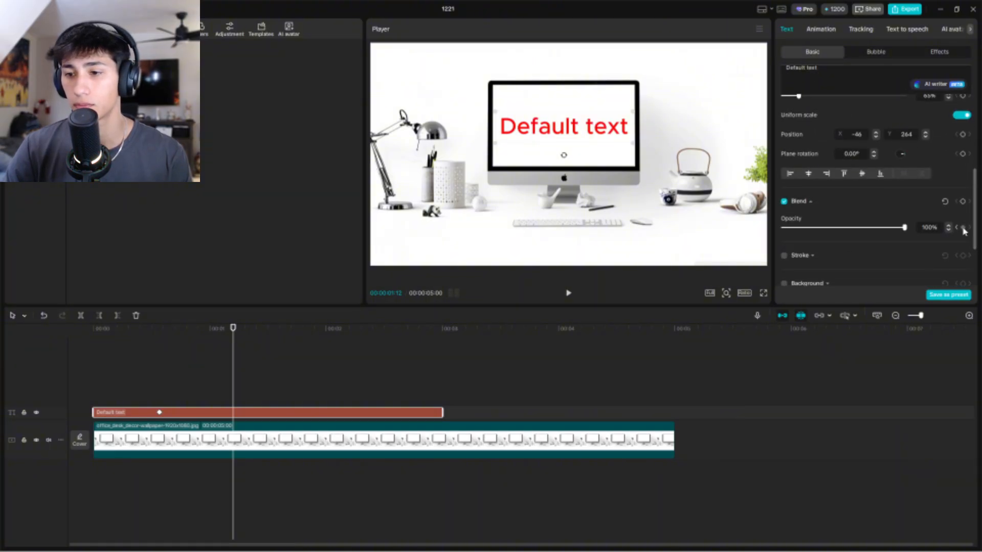
left_click_drag(904, 228, 783, 229)
Play the clip from just before the first Opacity keyframe to check the text's fade-out.
left_click(152, 397)
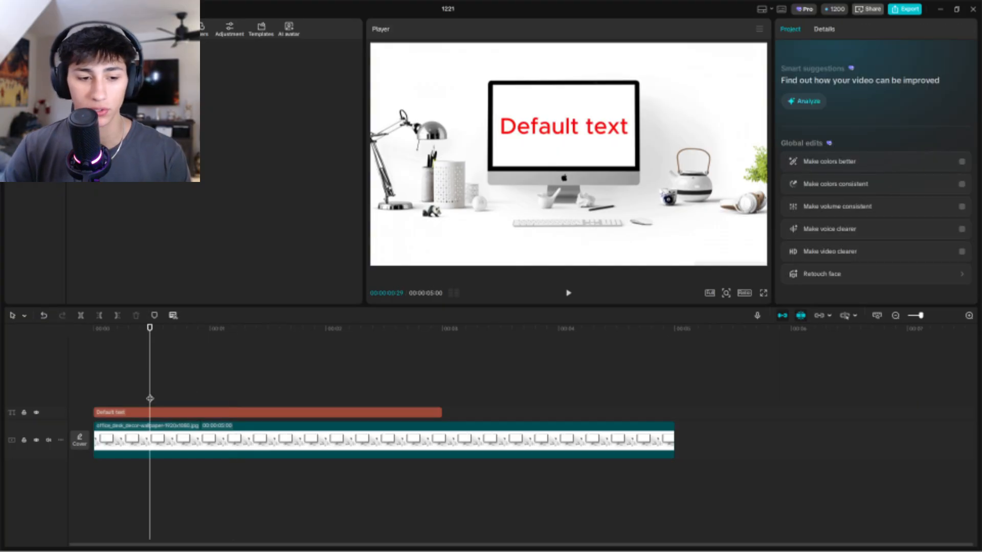
key("space")
key("space")
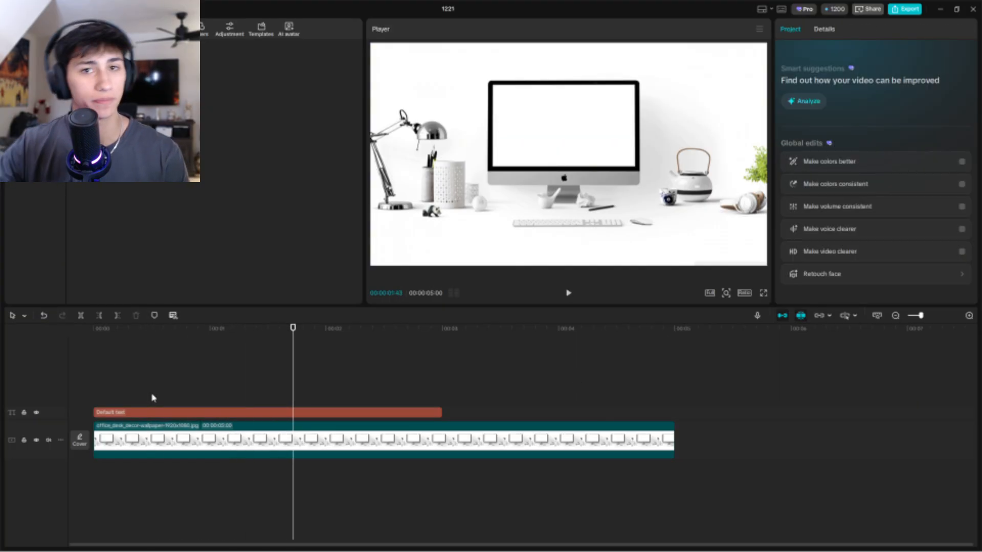
Delete the default text from the timeline.
left_click(159, 412)
left_click(192, 420)
left_click(206, 413)
key("Delete")
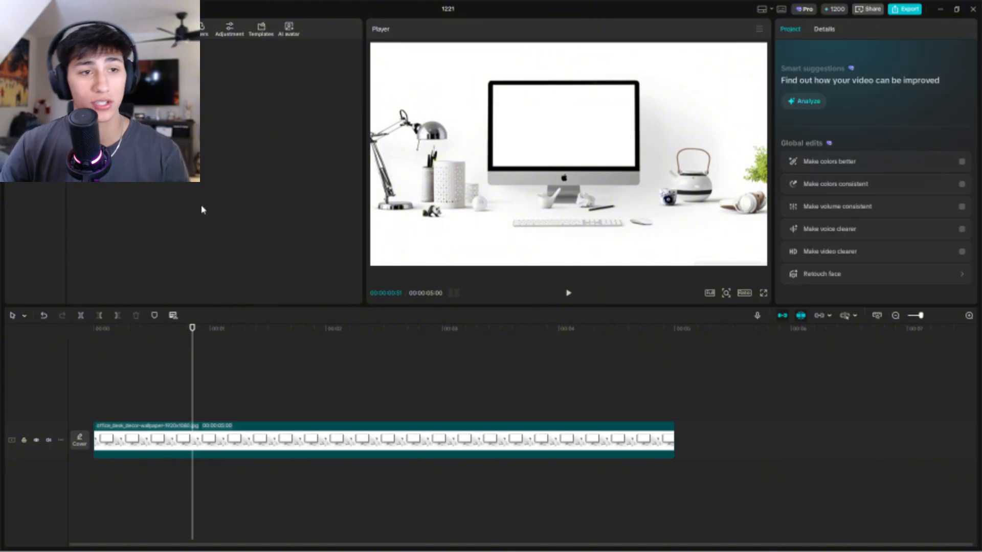
Add the thick red arrow sticker that points down-left on a track above the desk photo, near the timeline start.
left_click(117, 29)
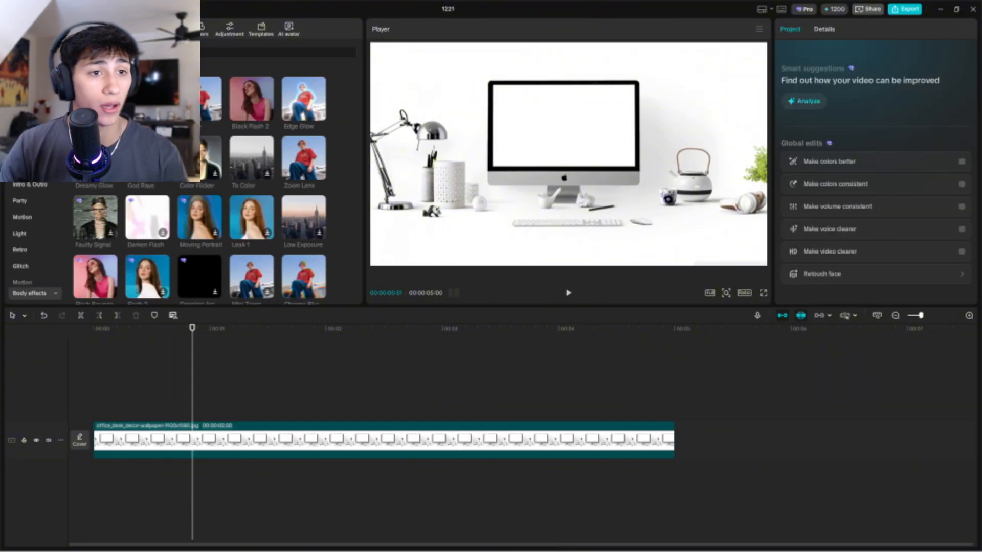
left_click(87, 29)
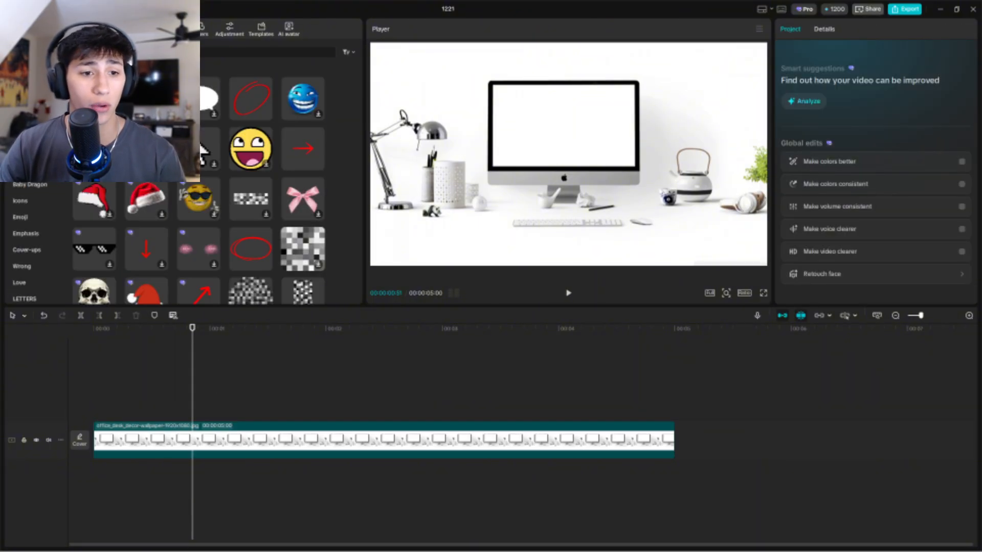
scroll(204, 153, "down", 5)
scroll(202, 231, "up", 3)
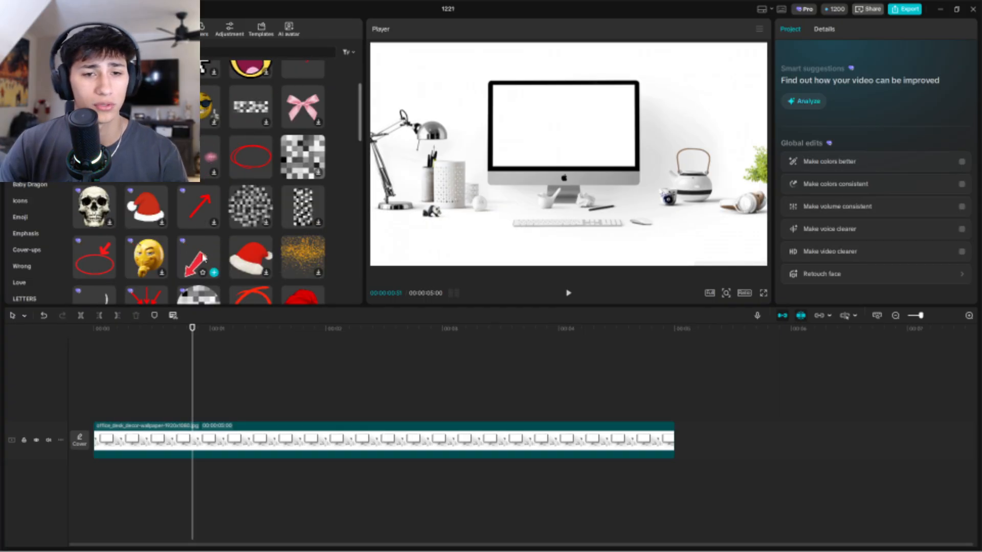
left_click_drag(201, 259, 102, 411)
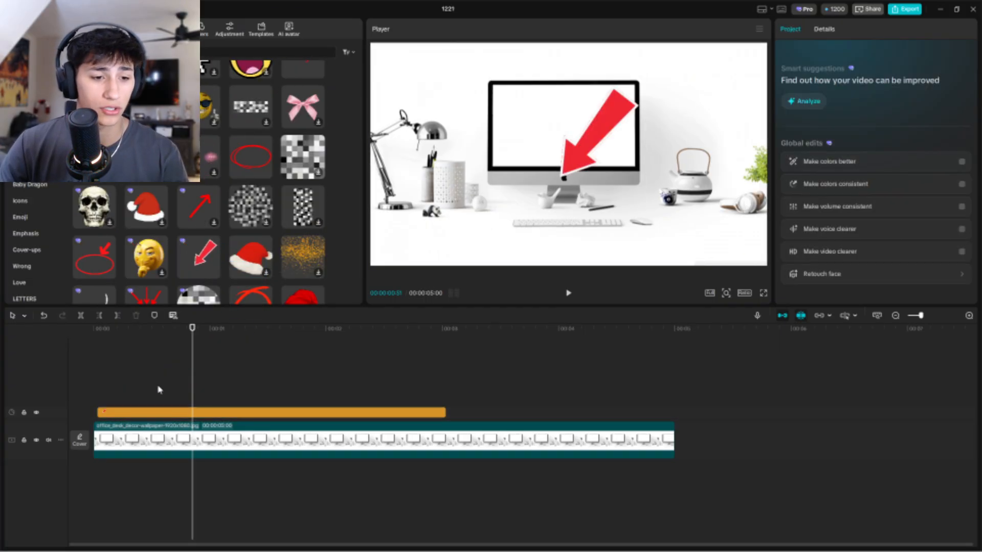
Align the arrow sticker's clip with the timeline start and return the playhead to 00:00:00:00.
left_click_drag(157, 390, 74, 430)
left_click_drag(130, 415, 68, 419)
left_click(132, 390)
left_click_drag(131, 390, 3, 421)
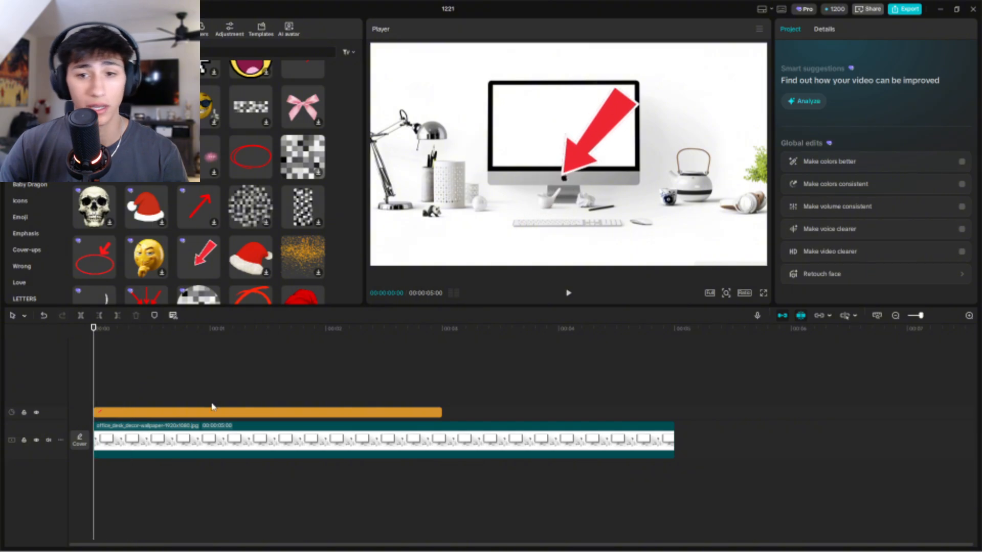
Rotate the arrow sticker to -22.11°, scale it down to 47% and place it above the kettle at about X 1262, Y 267.
left_click(261, 418)
left_click_drag(570, 177, 696, 136)
left_click_drag(658, 108, 652, 149)
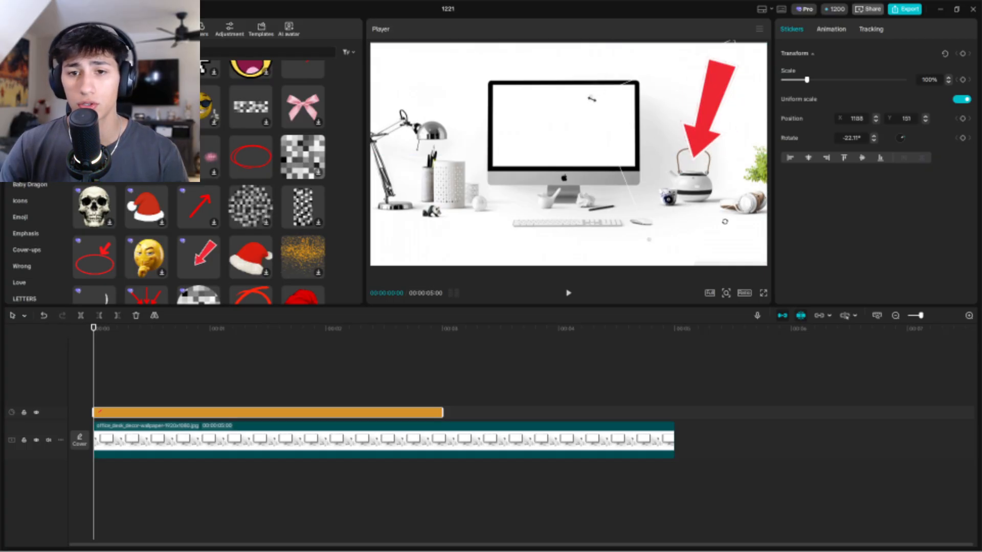
left_click_drag(592, 99, 645, 119)
mouse_move(705, 140)
left_mouse_down()
mouse_move(720, 124)
mouse_move(715, 131)
left_mouse_up()
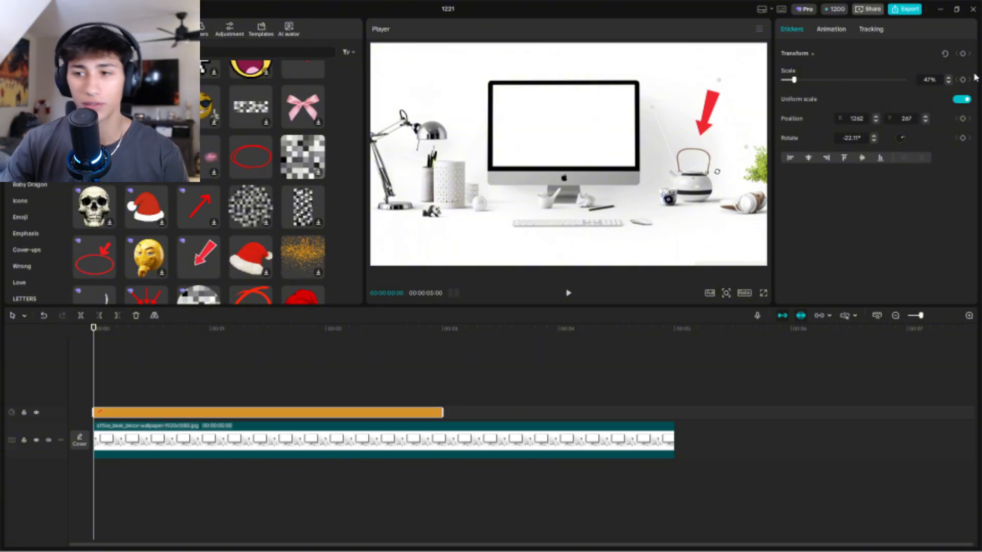
Play the arrow sticker's default motion, return the playhead to 00:00:00:00 and add a Transform keyframe to the sticker there.
key("space")
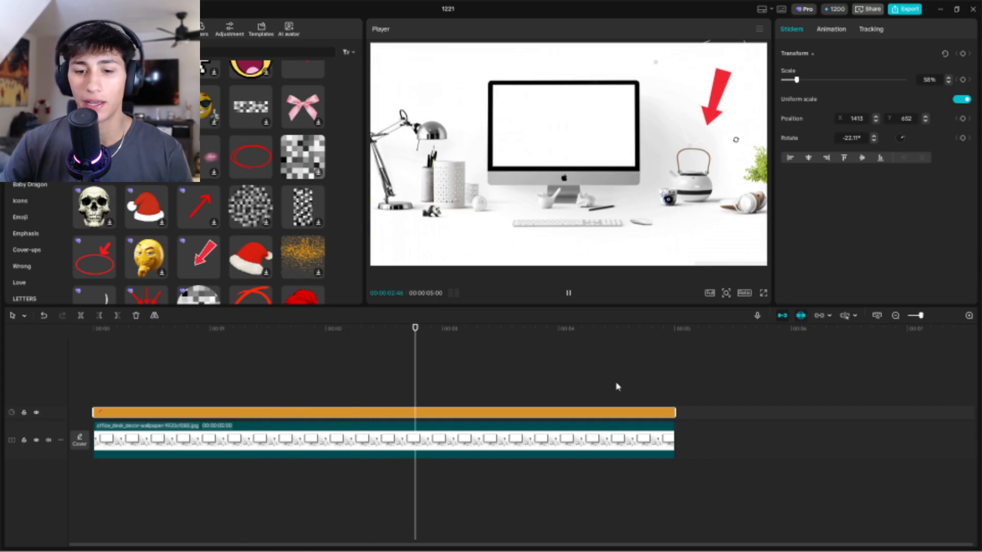
left_click(178, 383)
left_click_drag(178, 383, 93, 399)
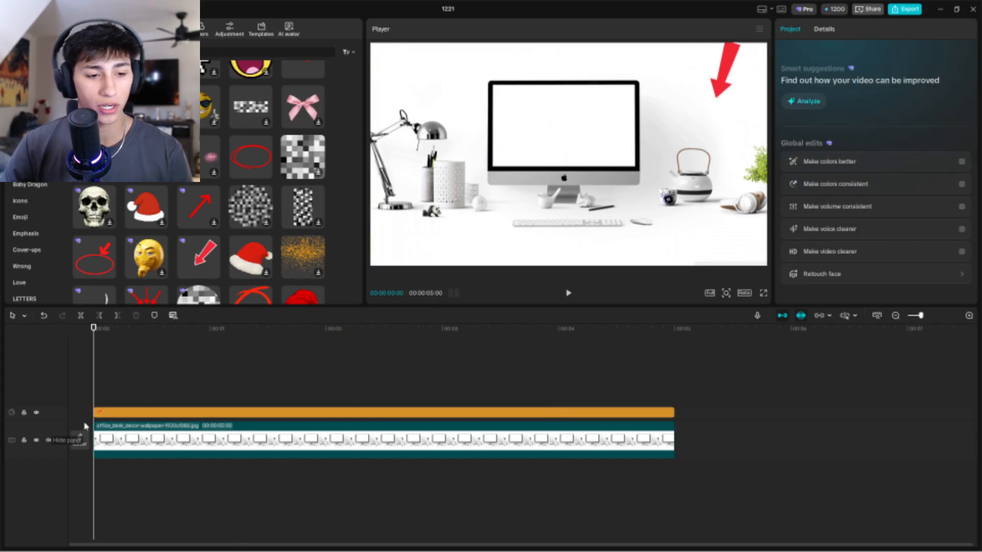
left_click(101, 415)
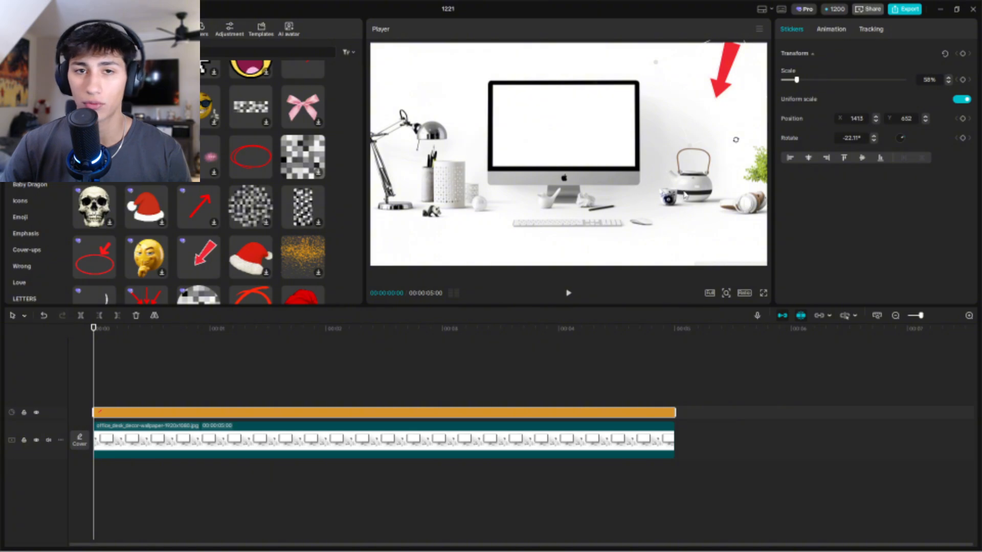
left_click(963, 54)
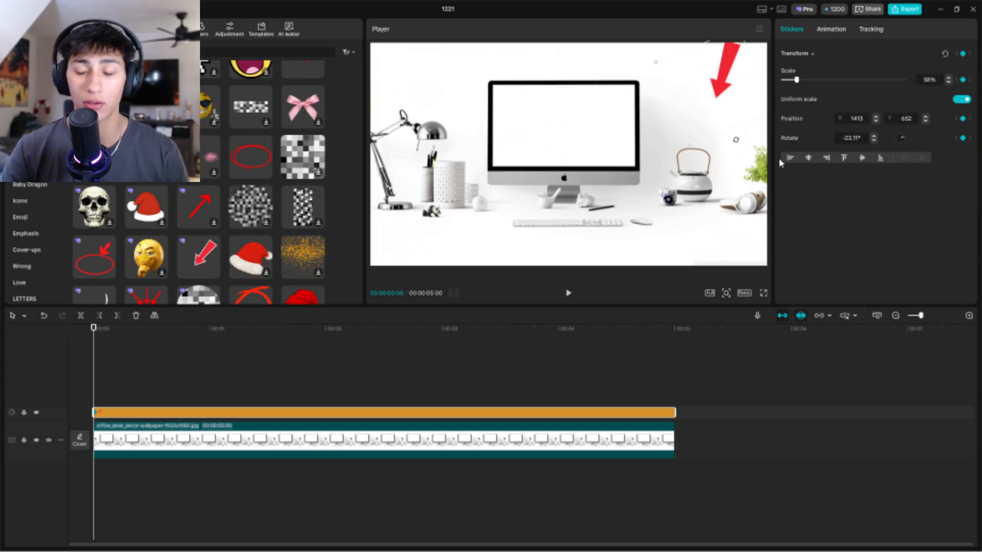
Add a Transform keyframe at 00:00:05:00 with the arrow at 28% scale, rotated to -84.19° and placed beside the kettle at about X 790, Y 331.
left_click_drag(94, 381, 675, 380)
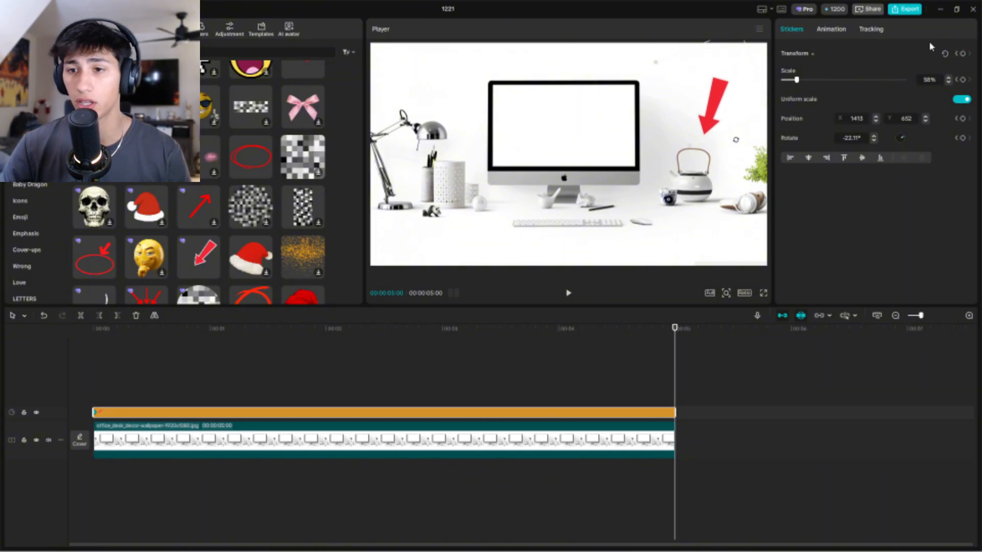
left_click(964, 55)
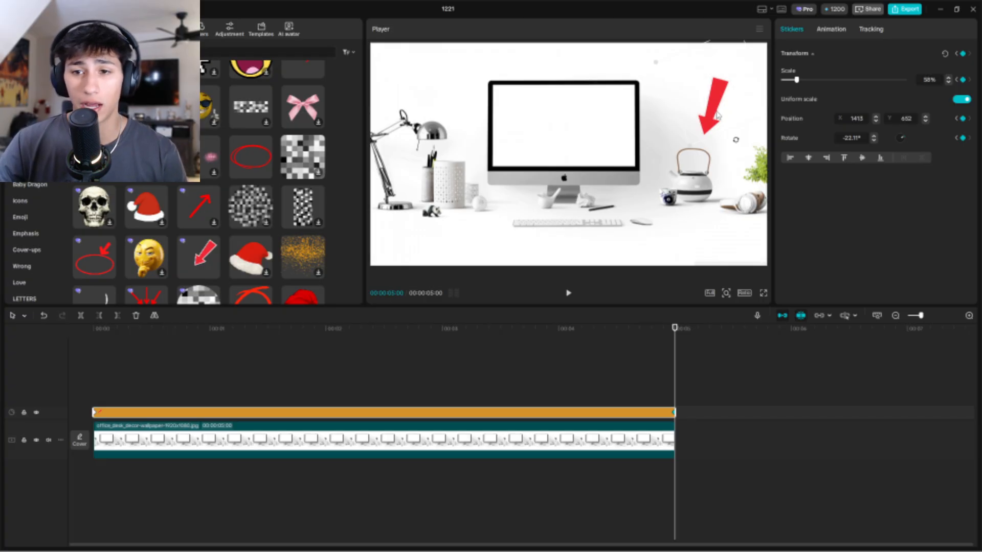
left_click_drag(717, 115, 671, 138)
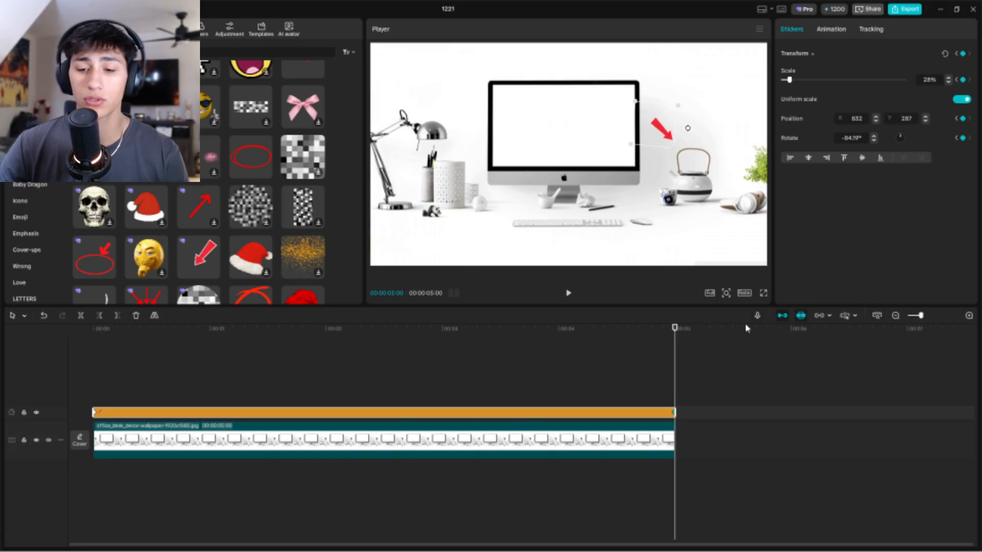
mouse_move(663, 135)
left_mouse_down()
mouse_move(675, 112)
mouse_move(650, 128)
left_mouse_up()
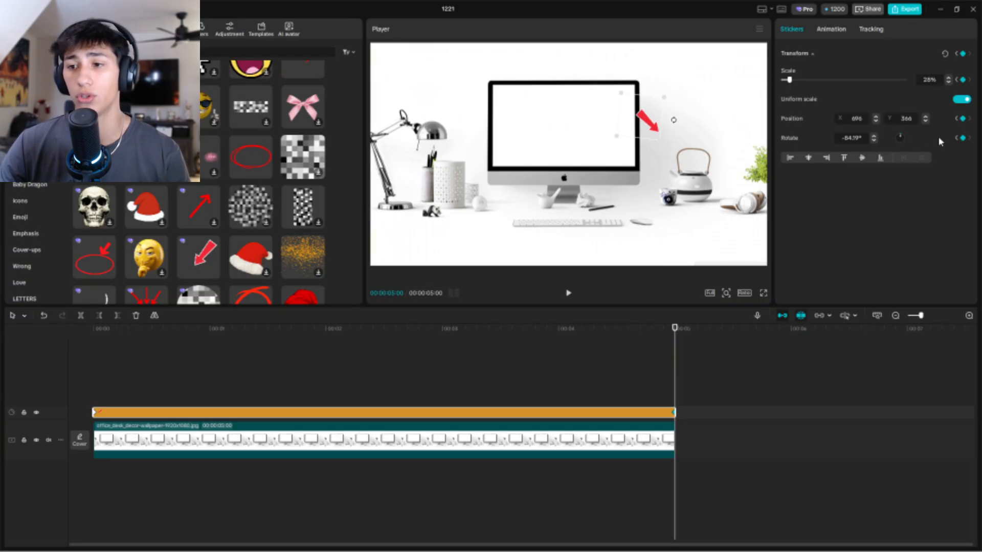
left_click_drag(650, 135, 681, 119)
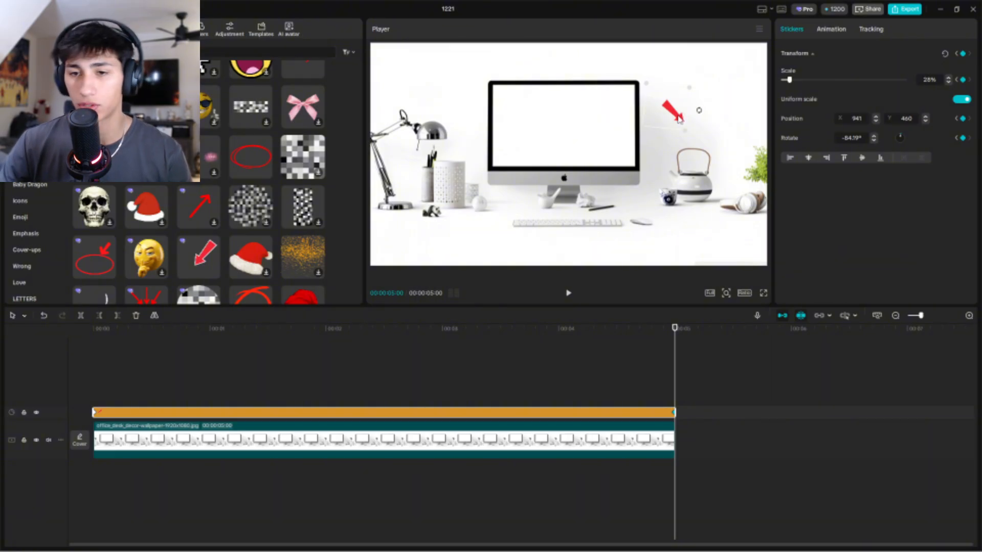
left_click_drag(679, 119, 664, 134)
Play the arrow's keyframe animation from the timeline start and replay it to check the movement toward the kettle.
key("space")
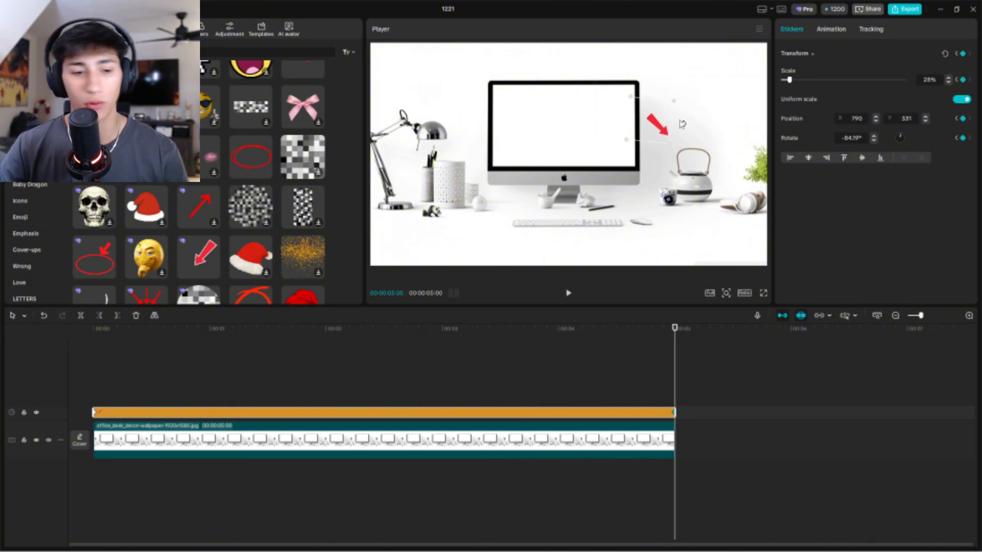
left_click(90, 379)
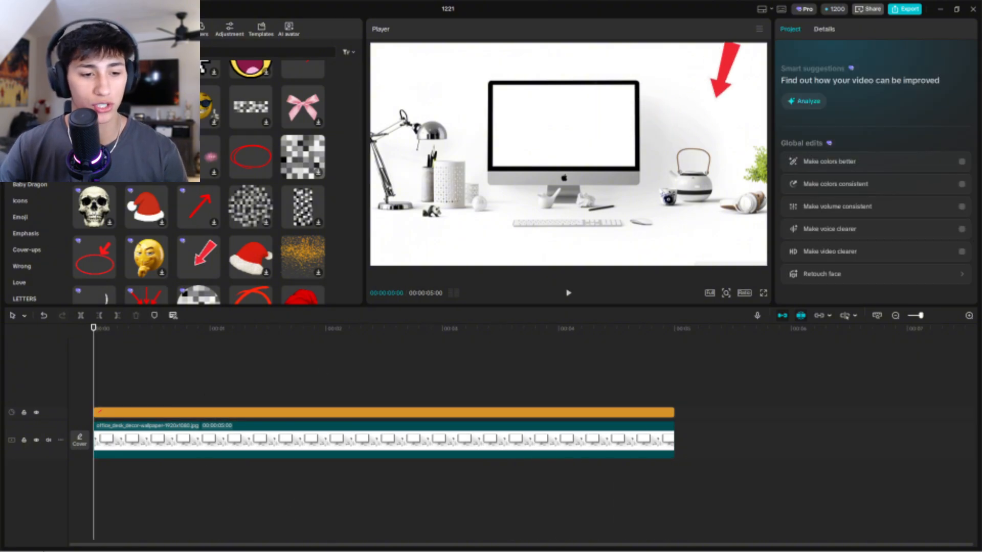
left_click(577, 418)
key("space")
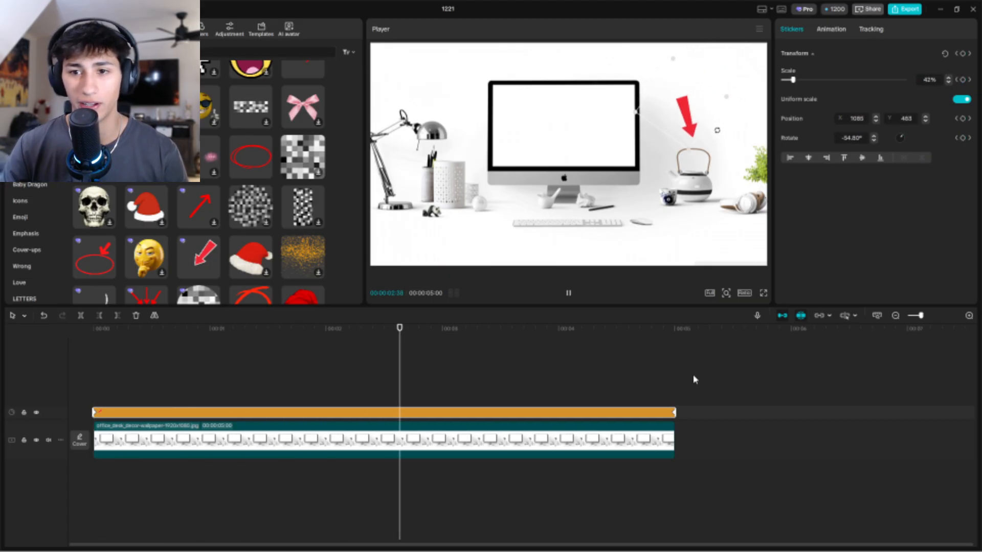
key("space")
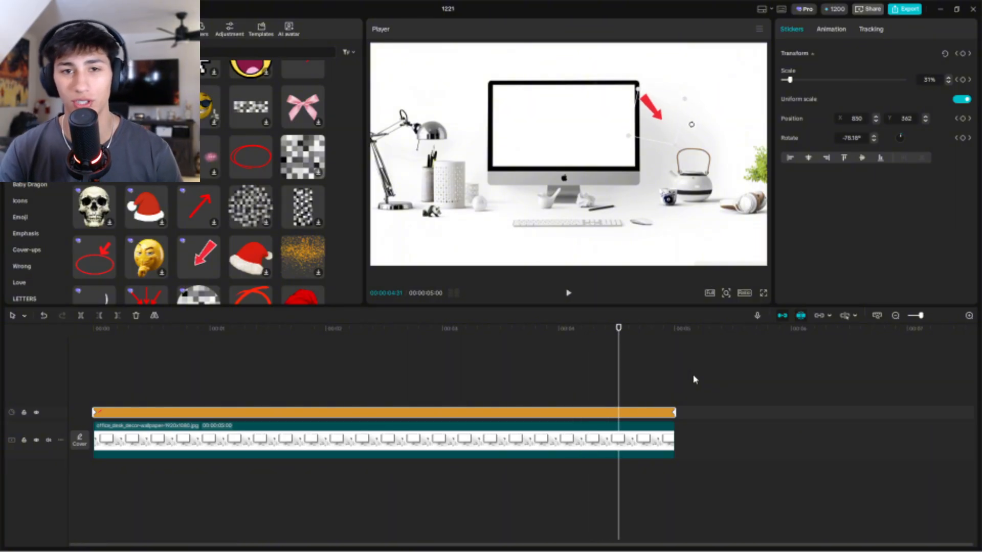
key("space")
left_click(78, 503)
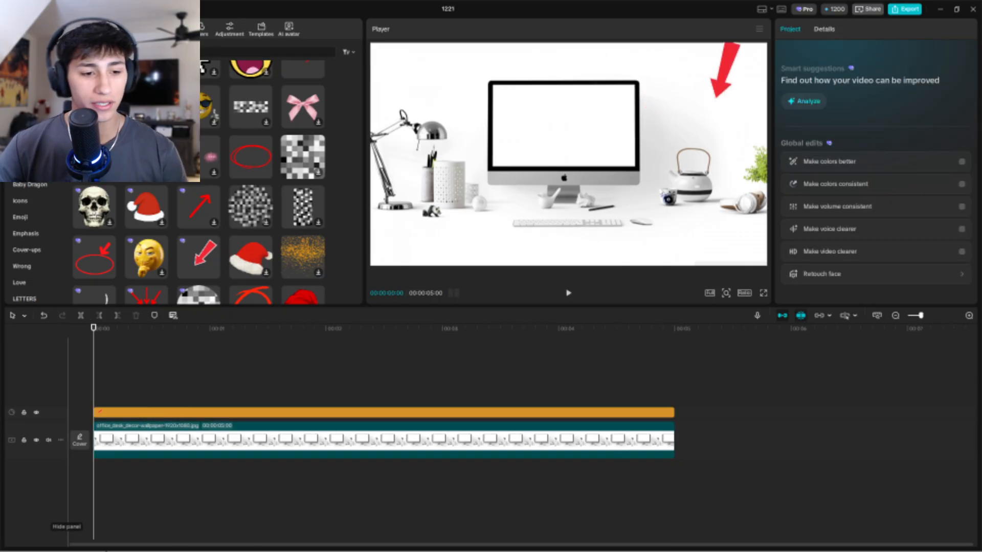
key("space")
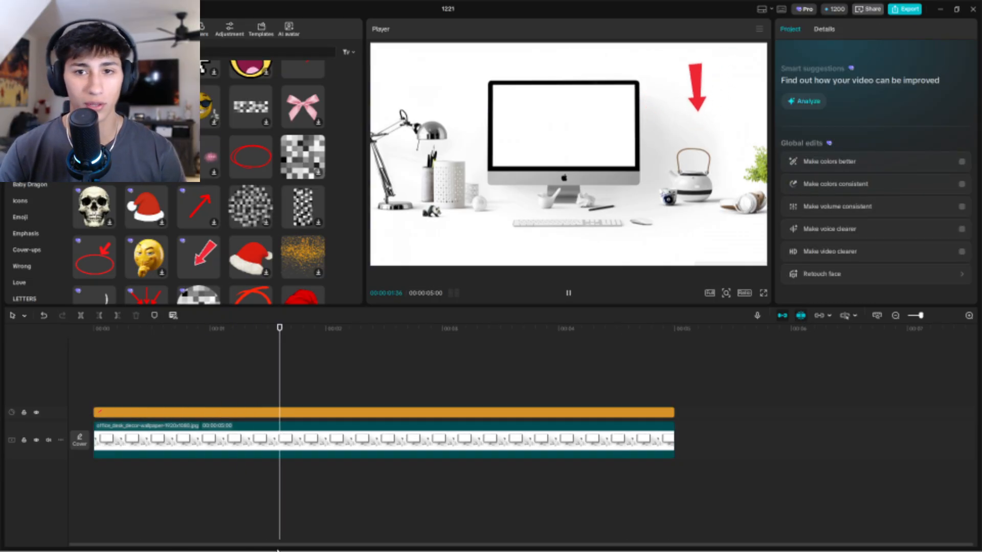